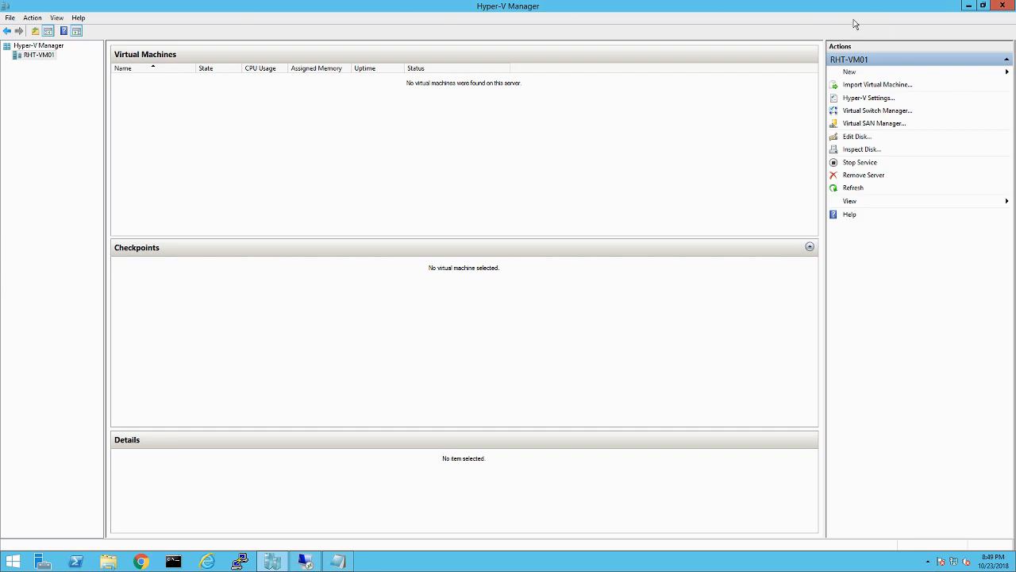
right_click(27, 59)
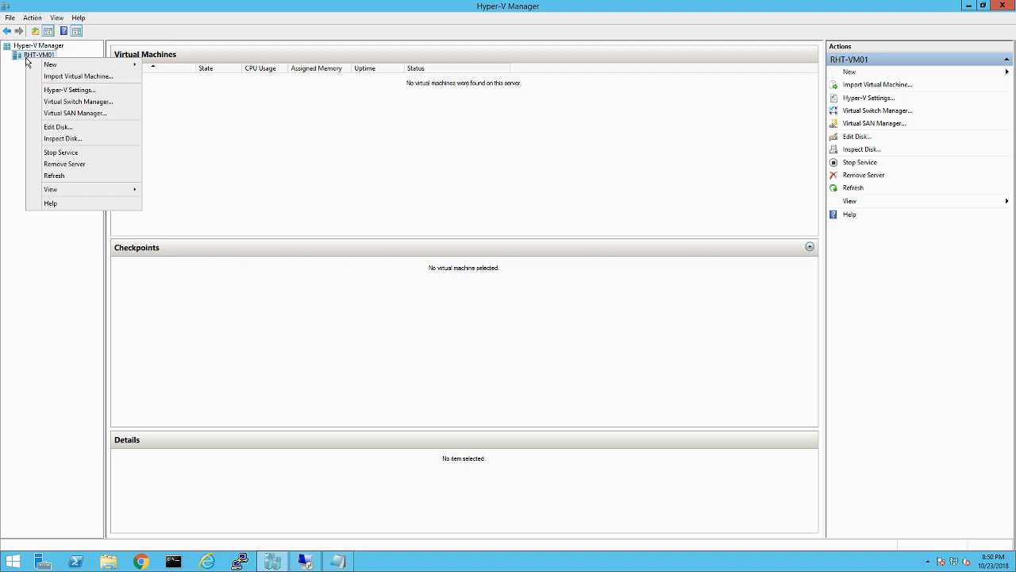
mouse_move(88, 63)
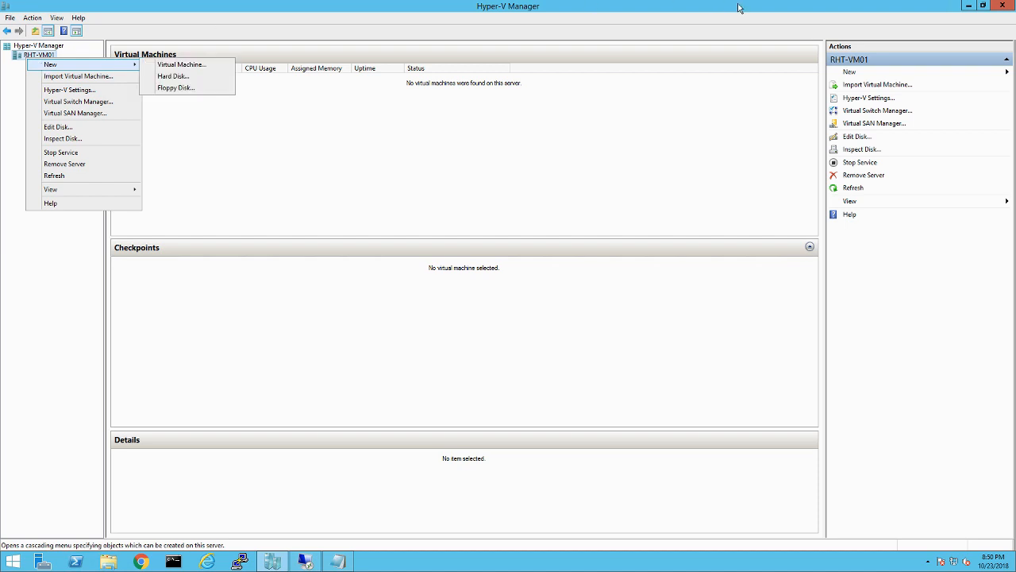
Remove the existing internal virtual switch vswitch0 from RHT-VM01 and apply the change.
left_click(890, 112)
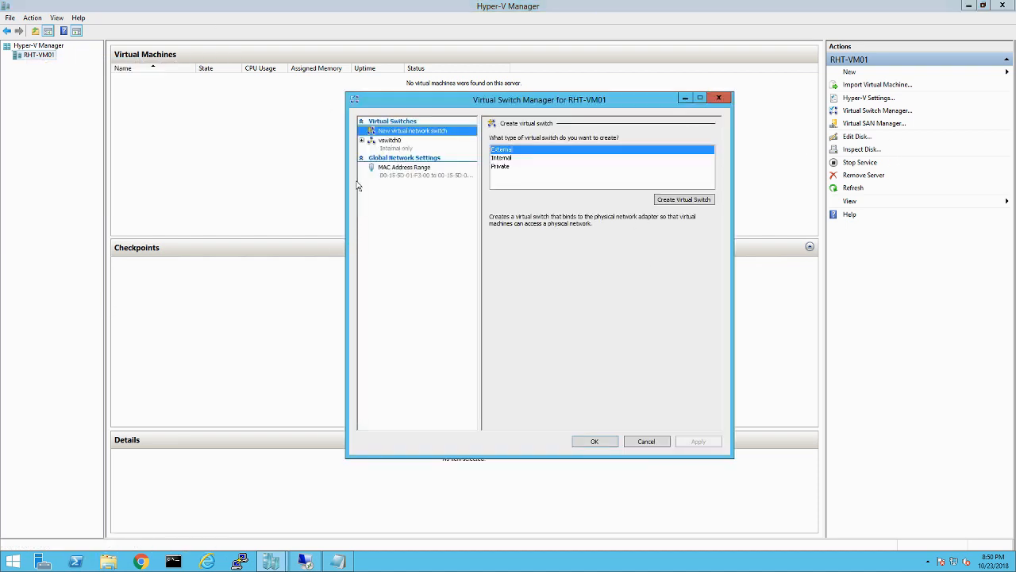
left_click(392, 147)
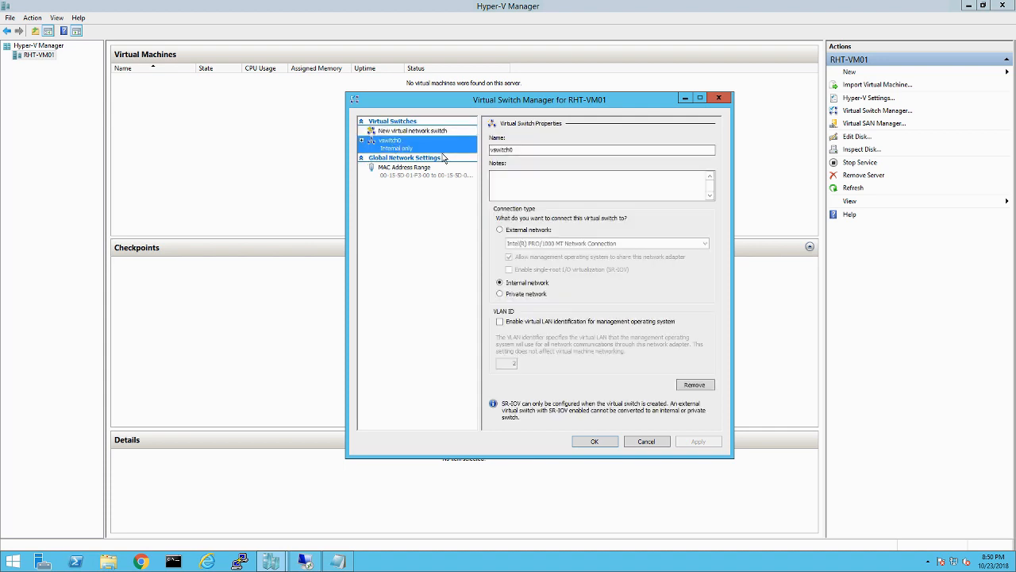
left_click(693, 384)
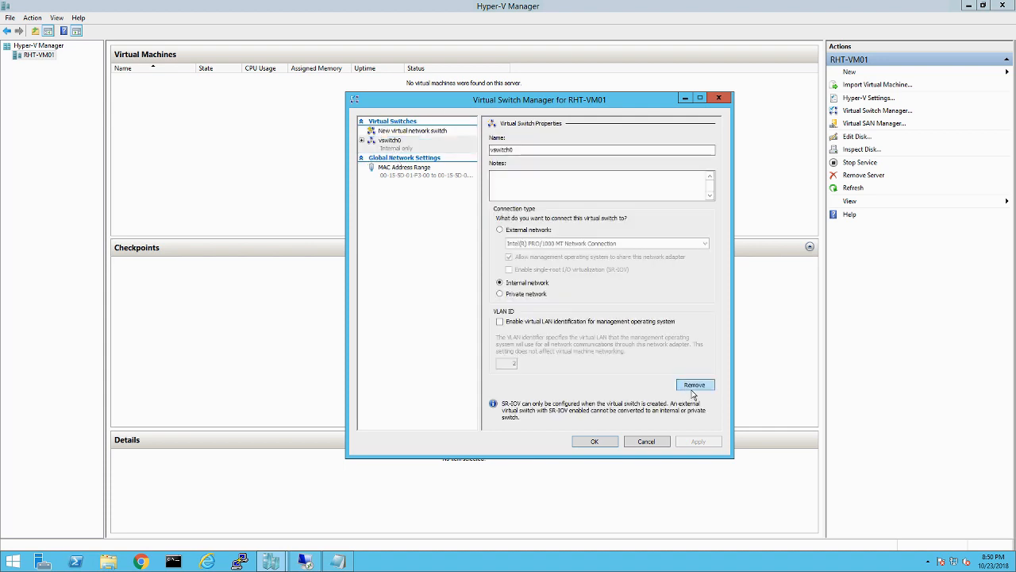
left_click(698, 441)
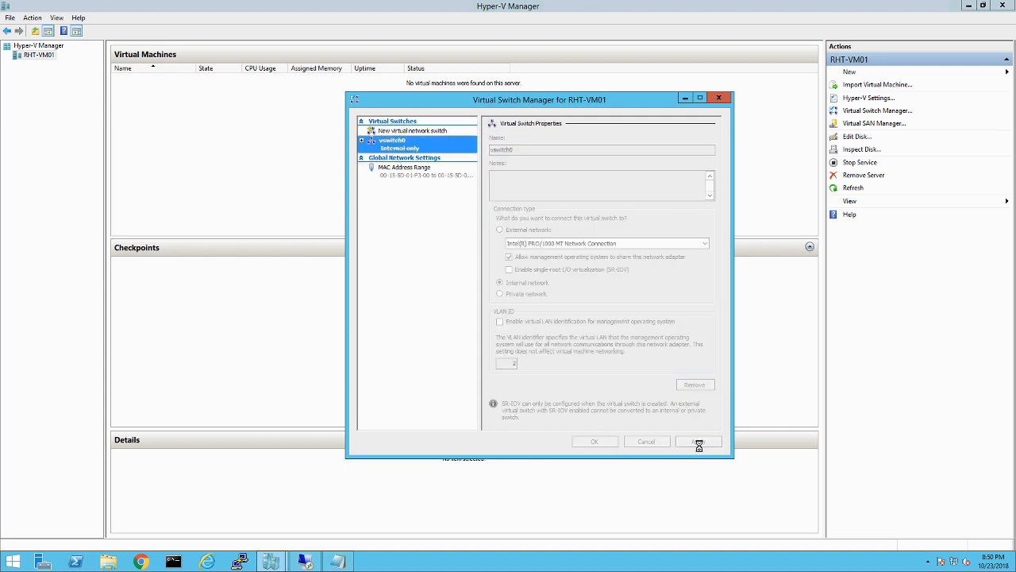
Create a new virtual network switch of type Internal on RHT-VM01 and name it vswitch0.
left_click(401, 132)
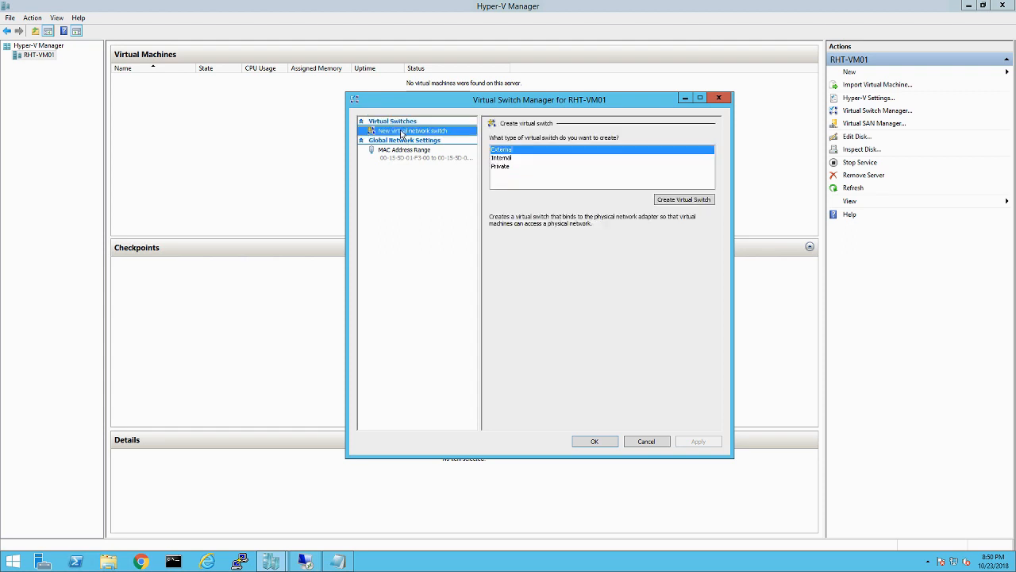
left_click(517, 158)
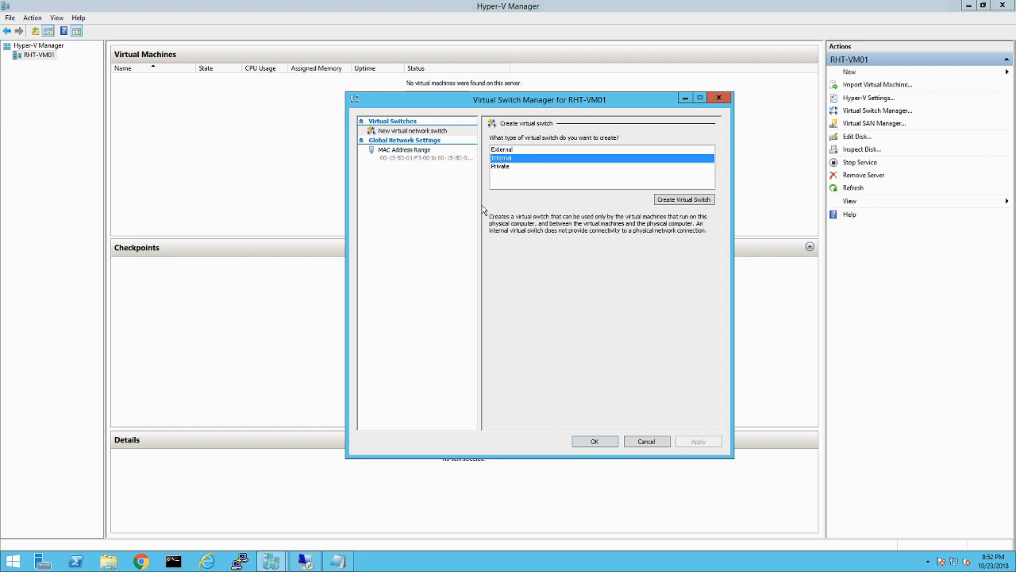
left_click(683, 200)
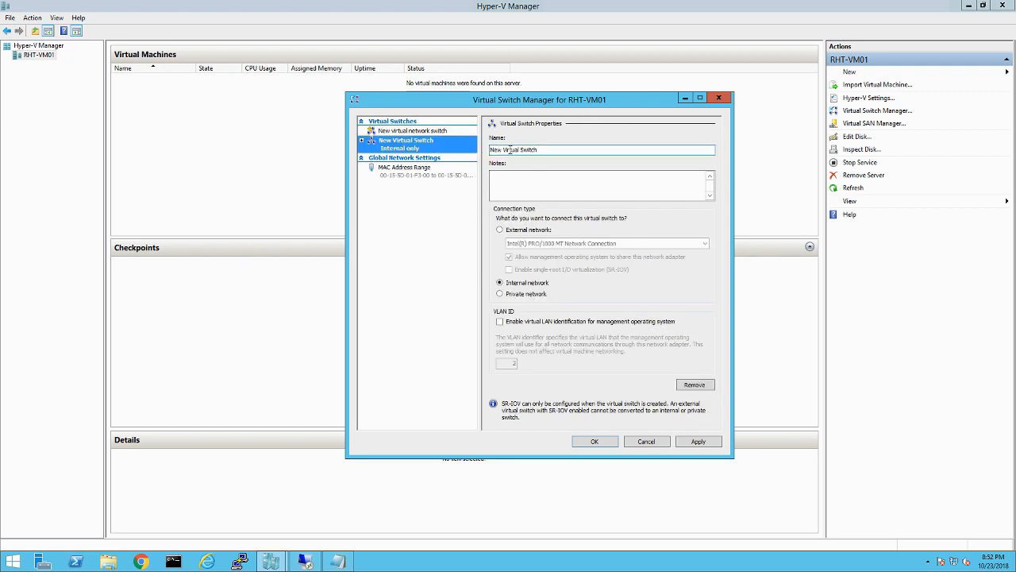
key("Tab")
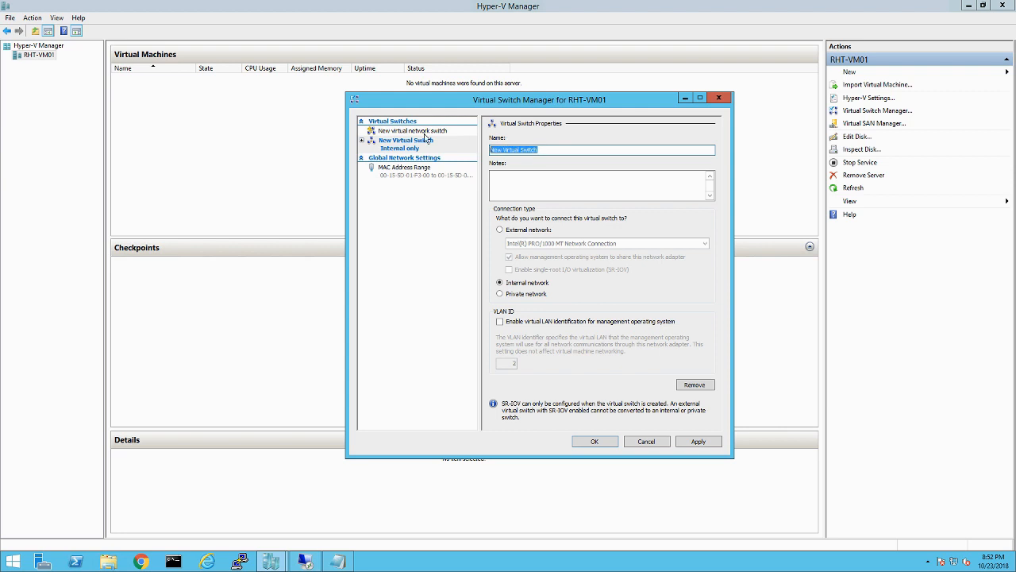
type("vswitch0")
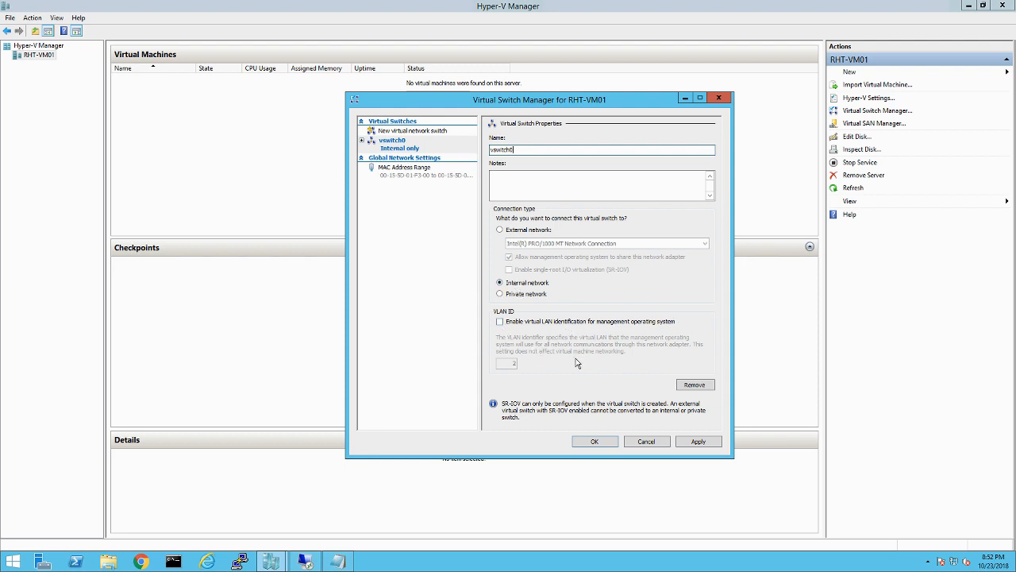
left_click(499, 323)
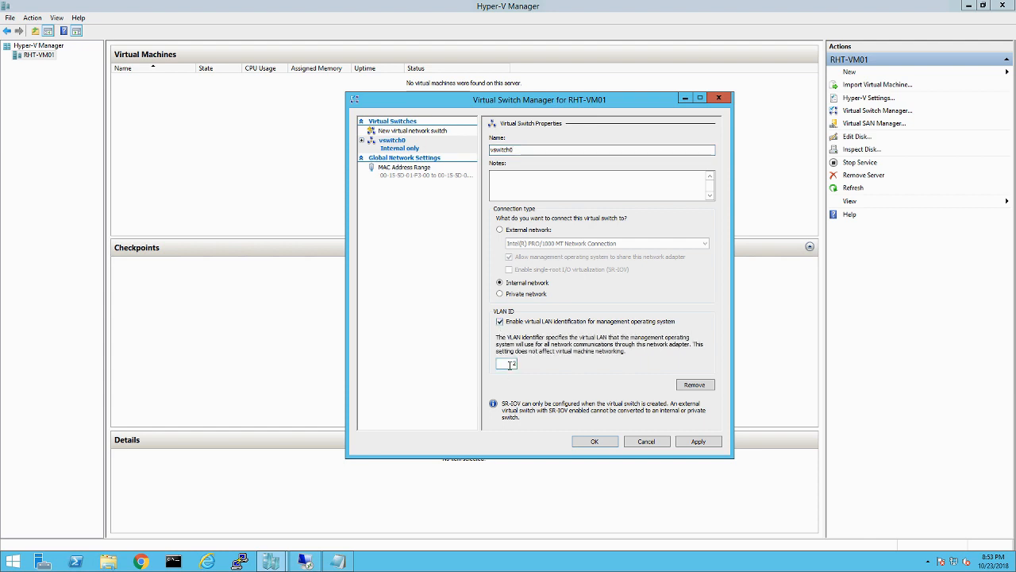
double_click(510, 364)
type("60")
left_click(500, 321)
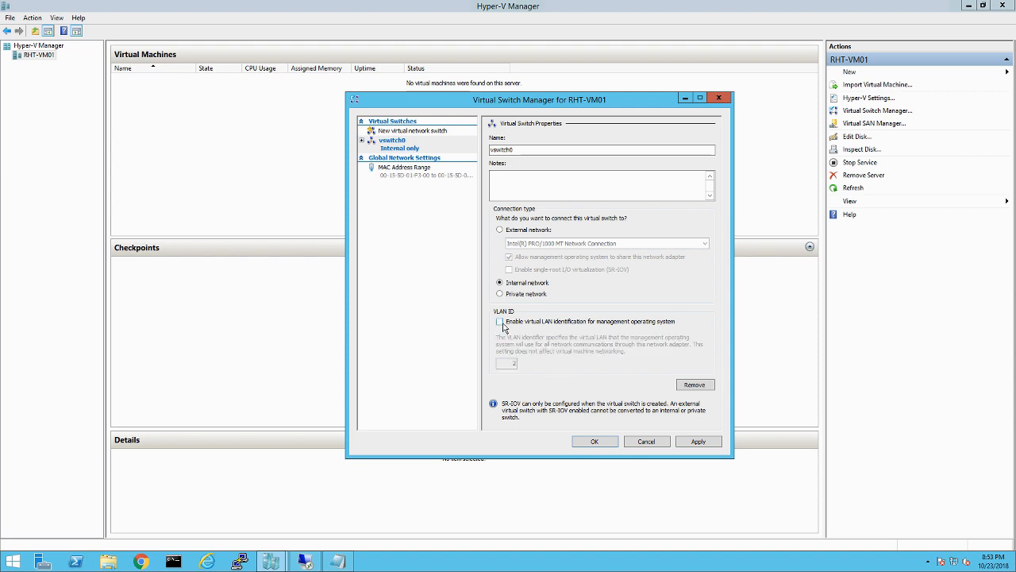
Apply the new virtual switch configuration and close the Virtual Switch Manager.
left_click(692, 442)
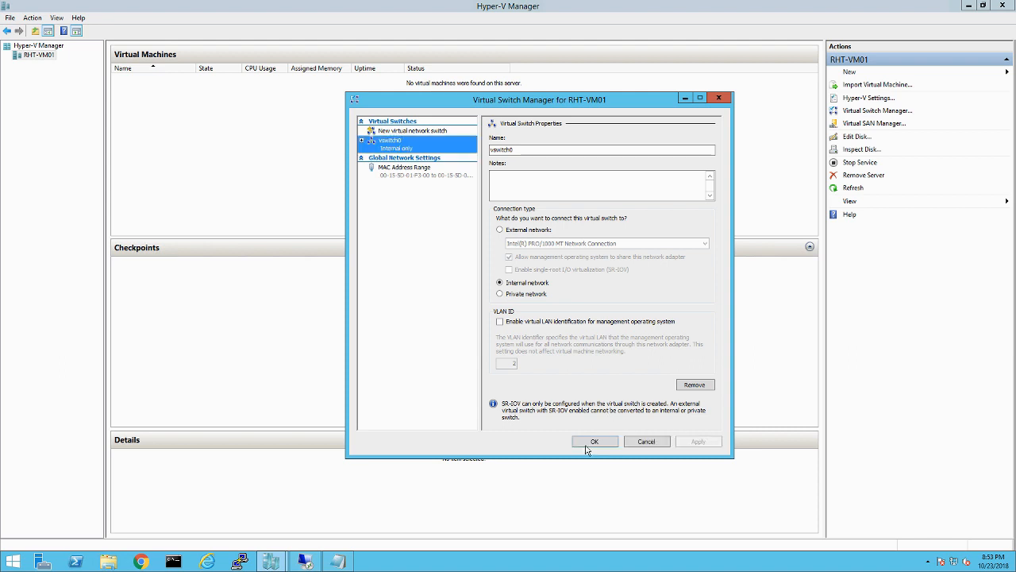
left_click(594, 442)
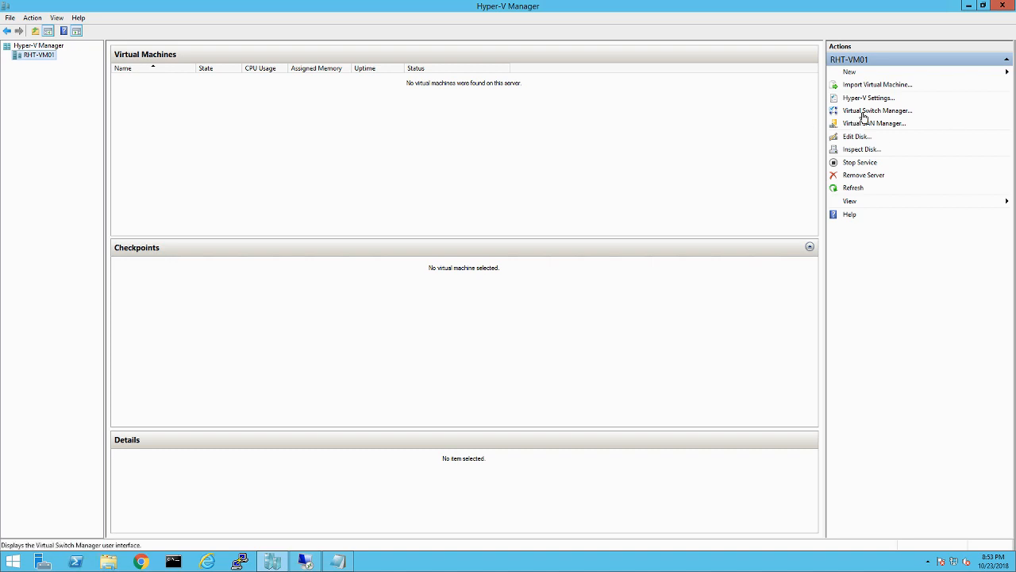
Review the Hyper-V settings of RHT-VM01 for storage folders, GPUs, live and storage migrations, enhanced session mode policy, replication and mouse release key.
left_click(875, 99)
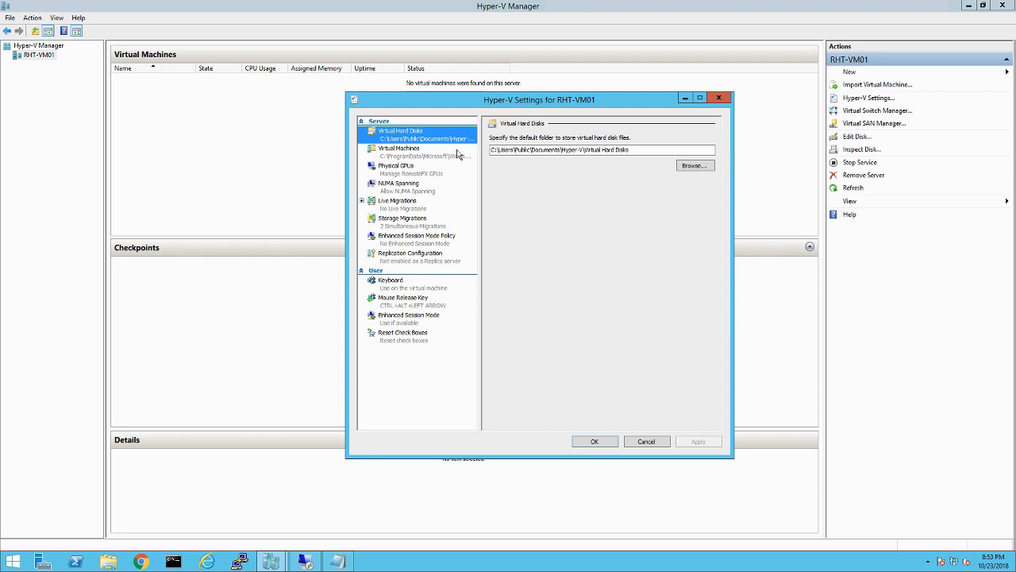
left_click(392, 169)
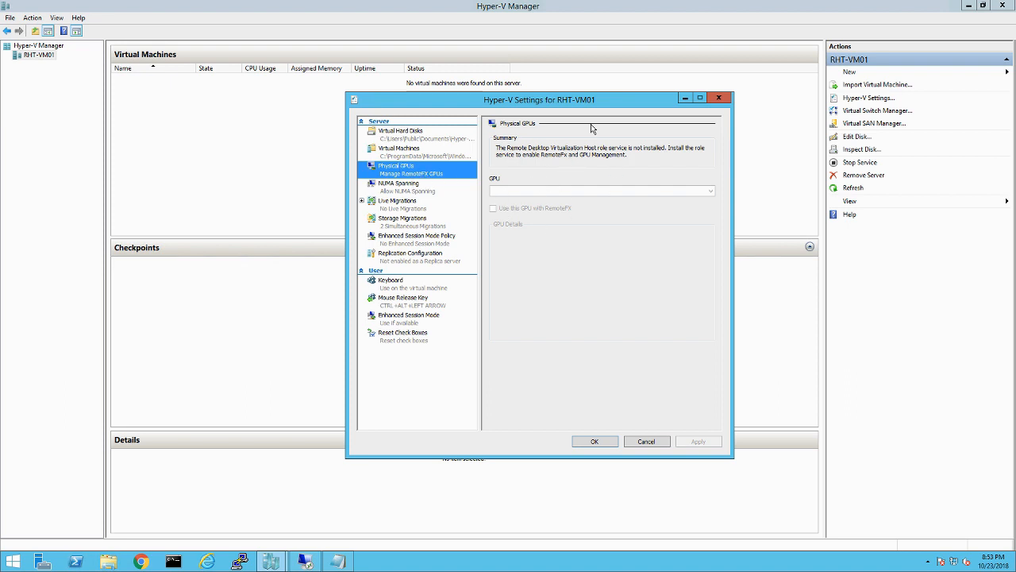
left_click(402, 155)
left_click(419, 138)
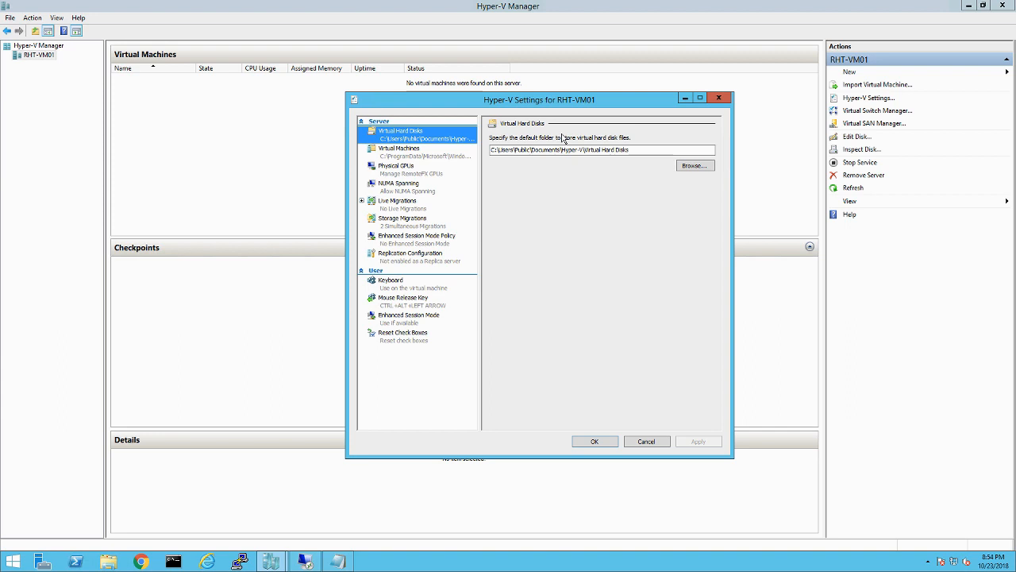
left_click(383, 208)
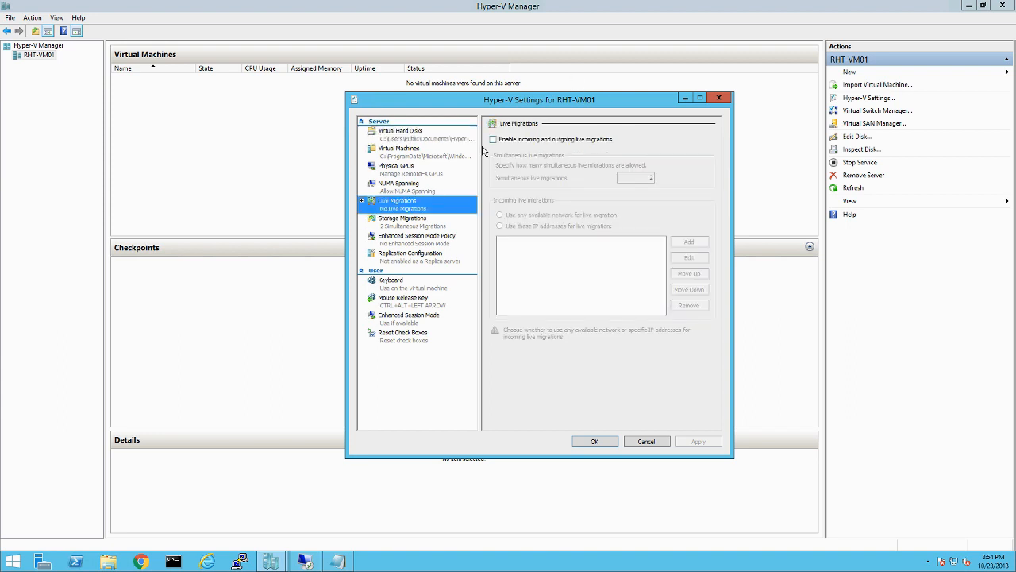
left_click(362, 201)
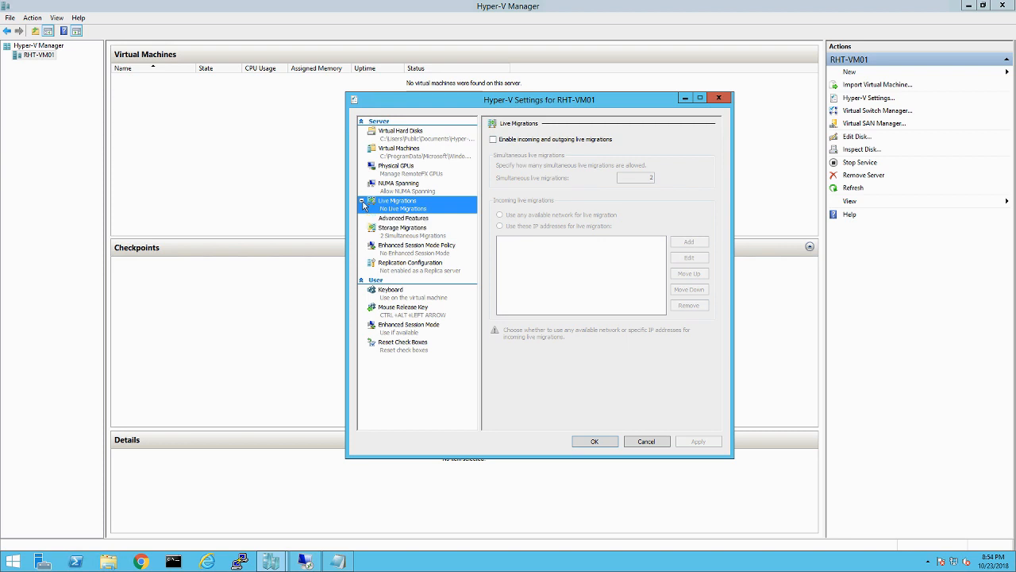
left_click(362, 201)
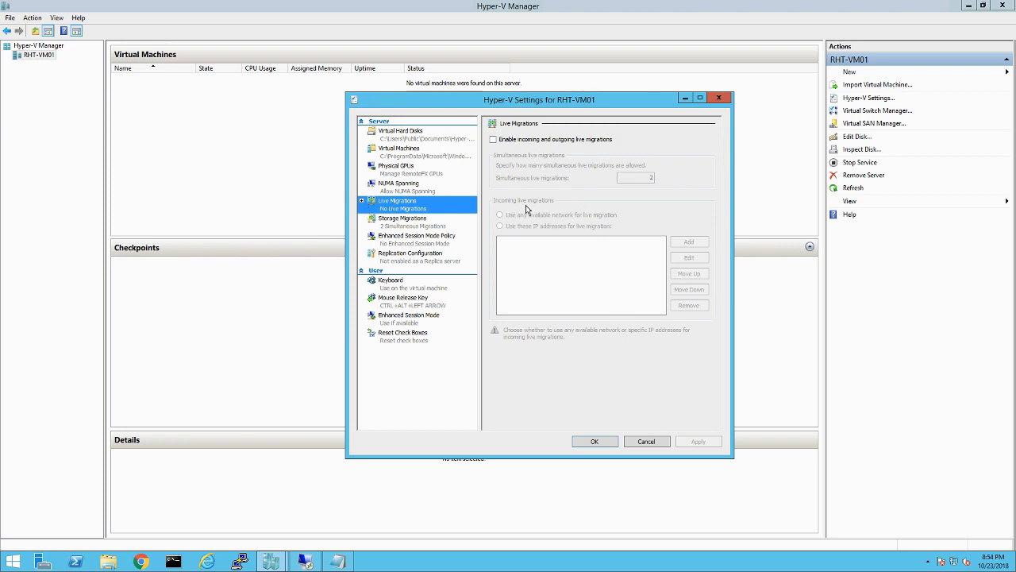
left_click(387, 228)
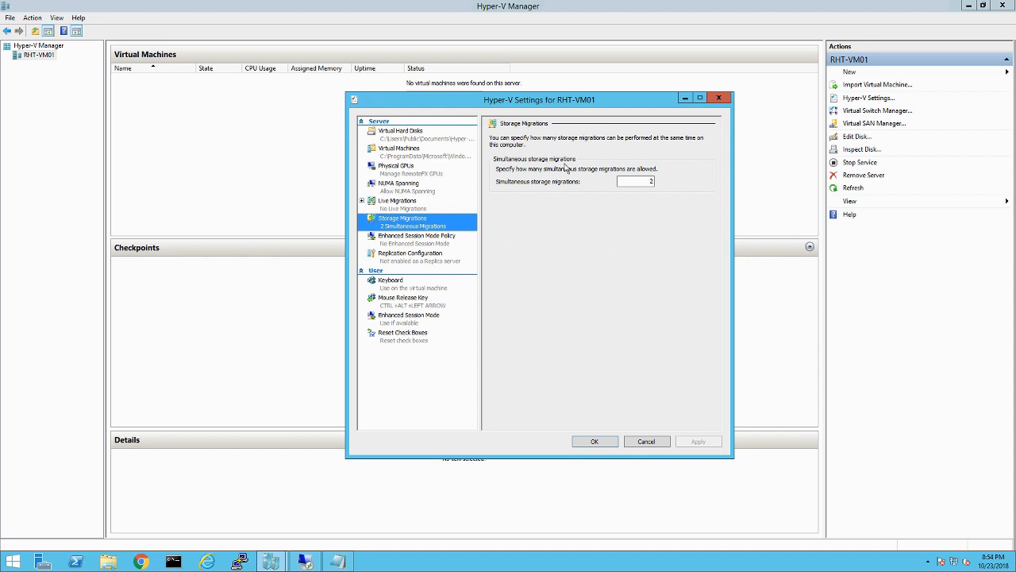
left_click(410, 240)
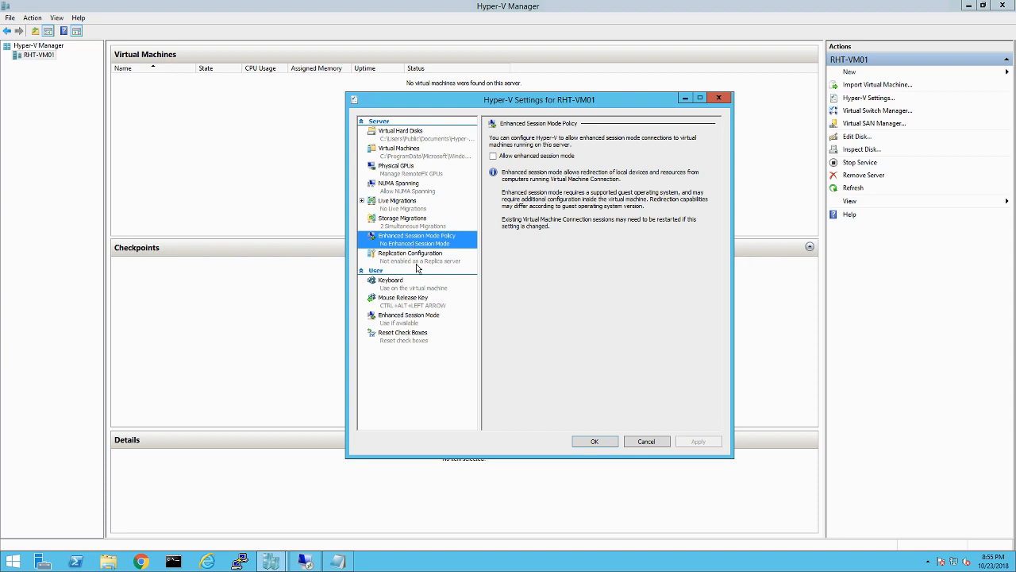
left_click(417, 262)
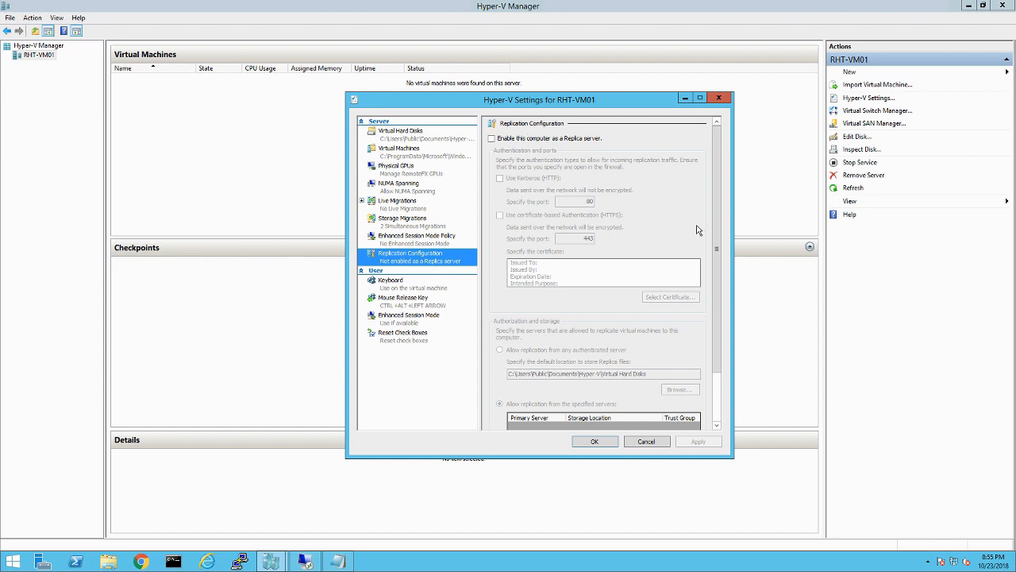
left_click_drag(714, 239, 714, 284)
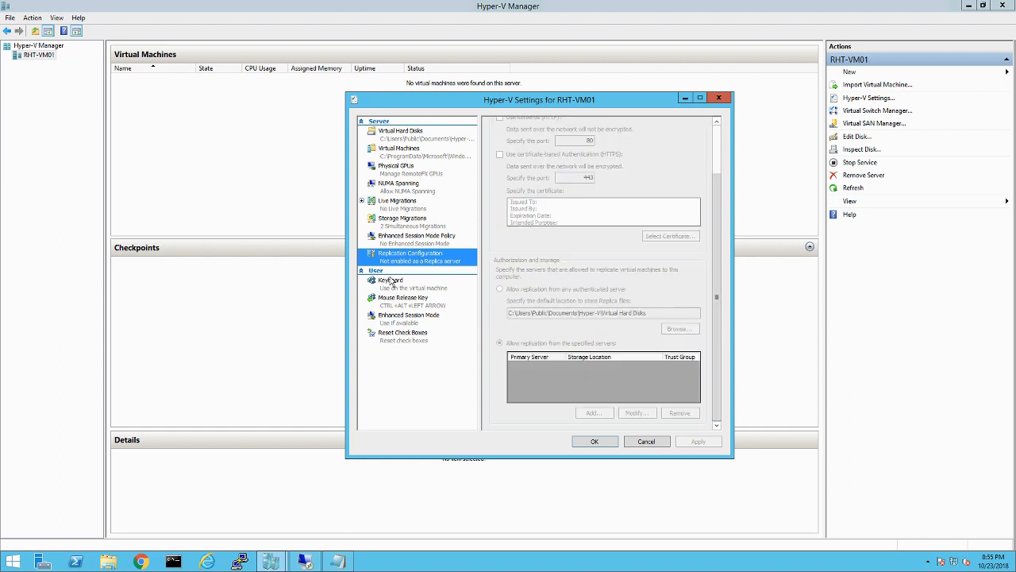
left_click(409, 307)
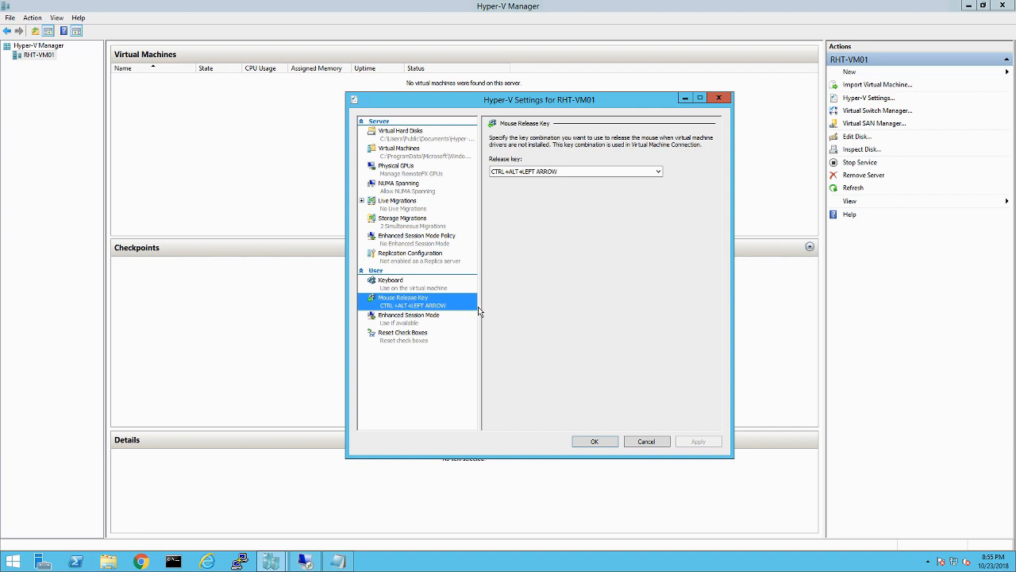
left_click(641, 442)
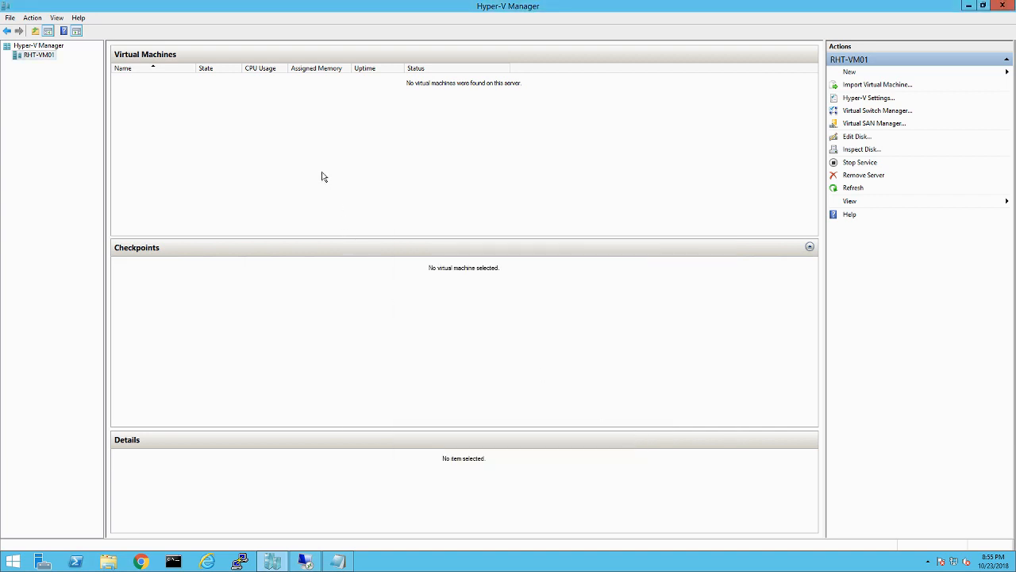
Start creating a new Generation 1 virtual machine on RHT-VM01, named test01 and stored in the default location.
right_click(45, 57)
mouse_move(143, 65)
left_click(201, 63)
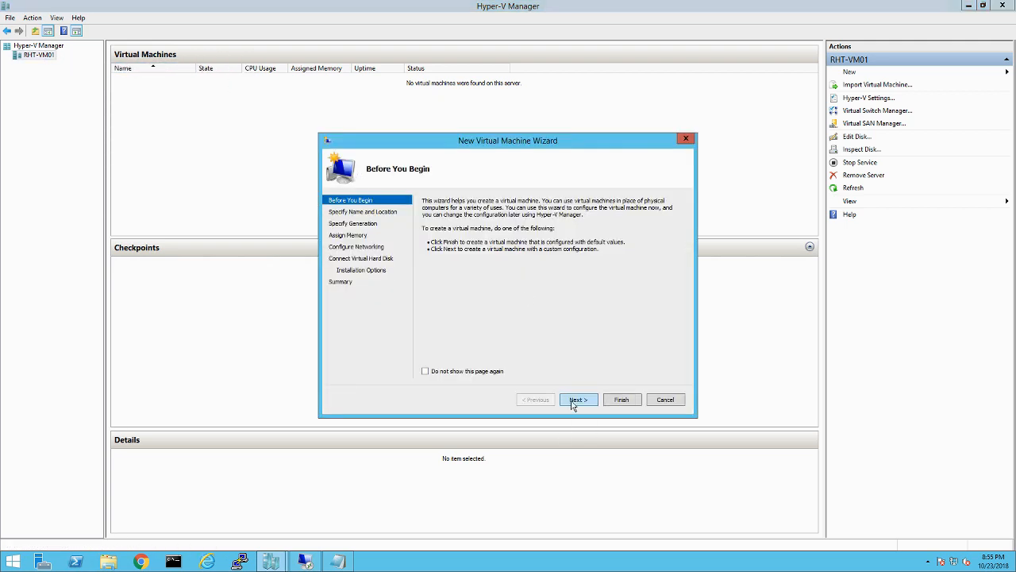
left_click(573, 399)
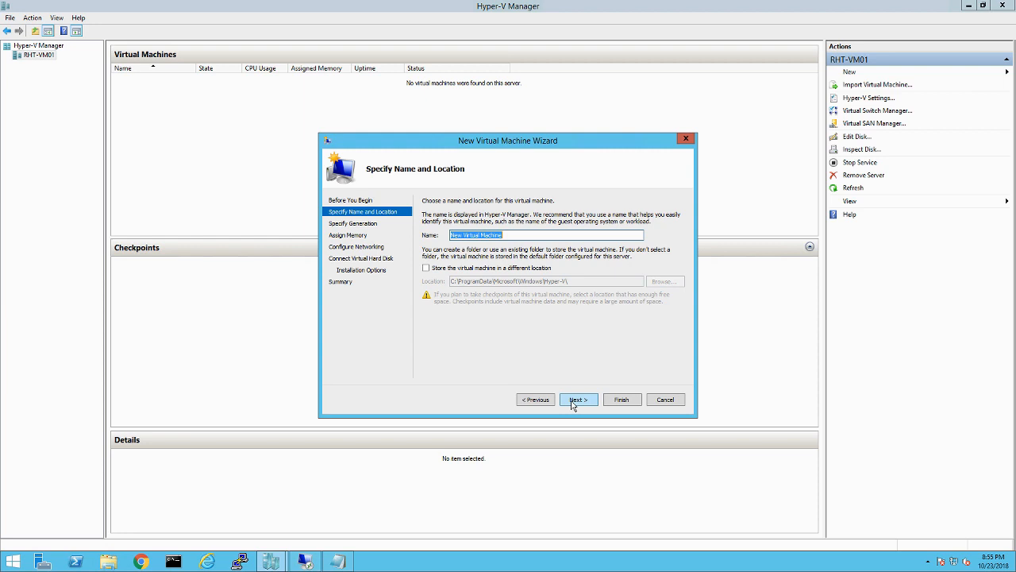
type("test")
key("BackSpace")
key("BackSpace")
key("BackSpace")
key("BackSpace")
type("test01")
left_click(572, 401)
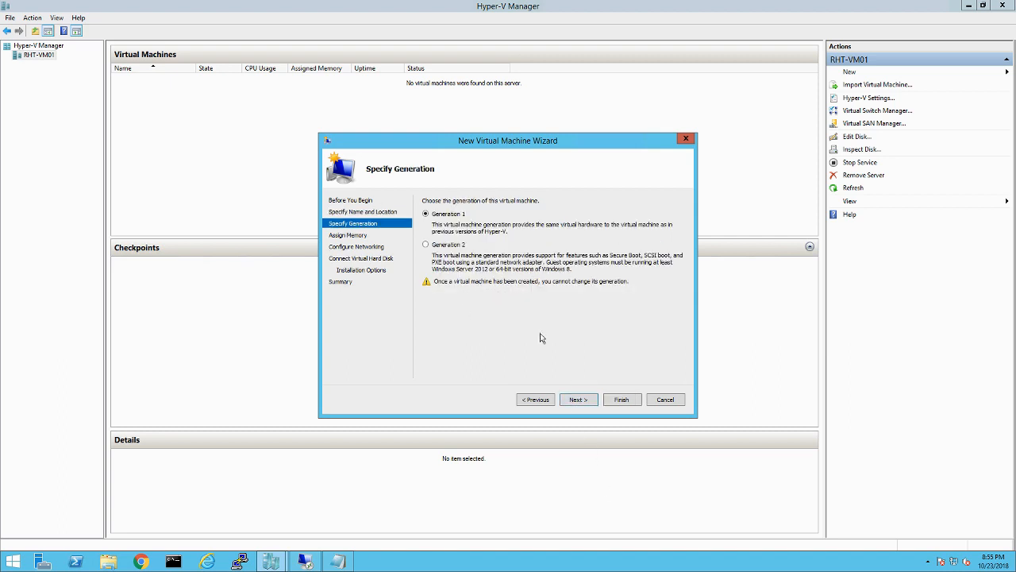
left_click(577, 400)
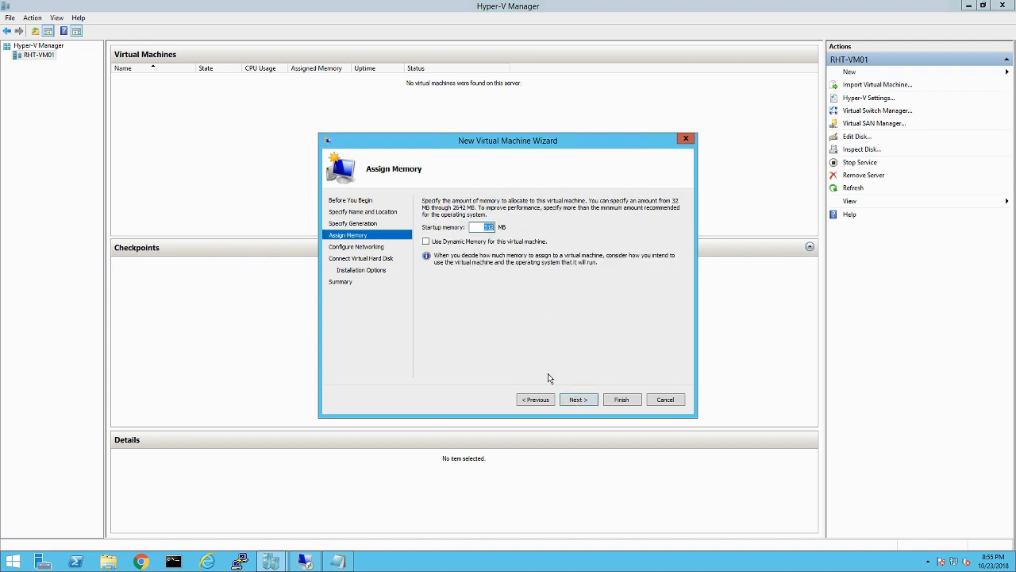
Accept the default startup memory and connect the virtual machine's network adapter to vswitch0.
left_click(576, 399)
left_click(492, 223)
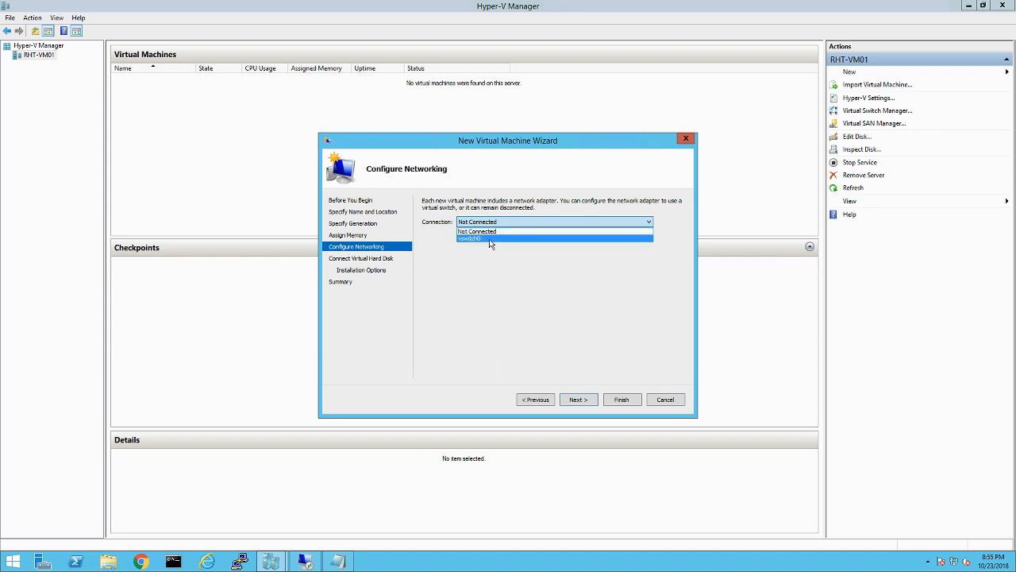
left_click(491, 238)
left_click(579, 400)
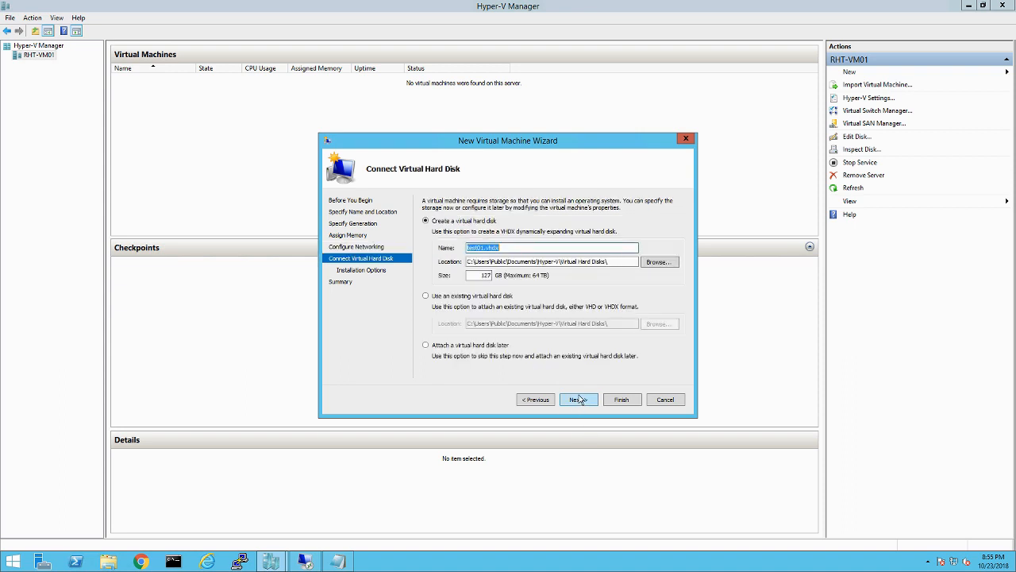
Set the size of the new virtual hard disk test01.vhdx to 10 GB and continue to the installation options.
double_click(476, 275)
type("10")
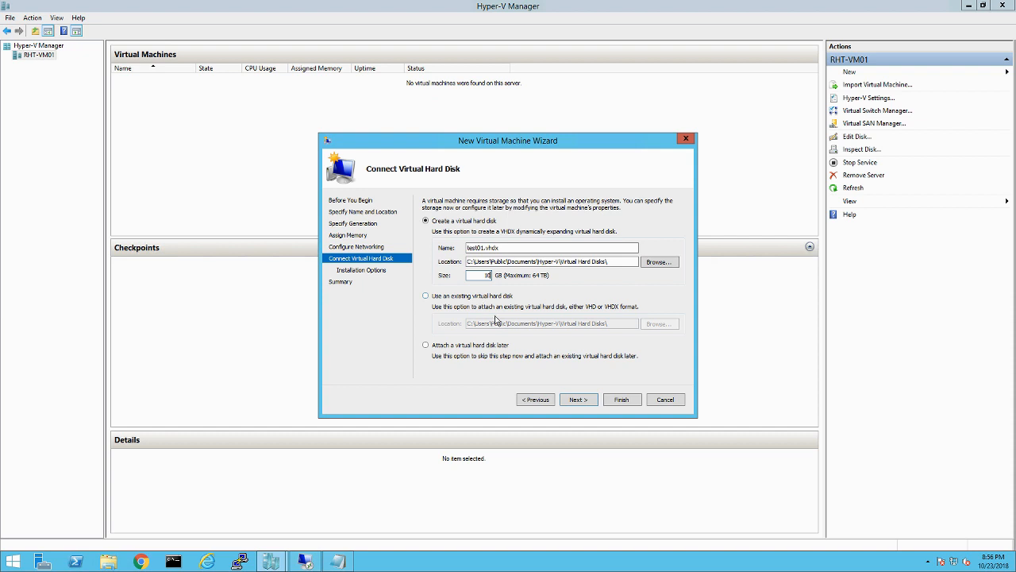
left_click(578, 399)
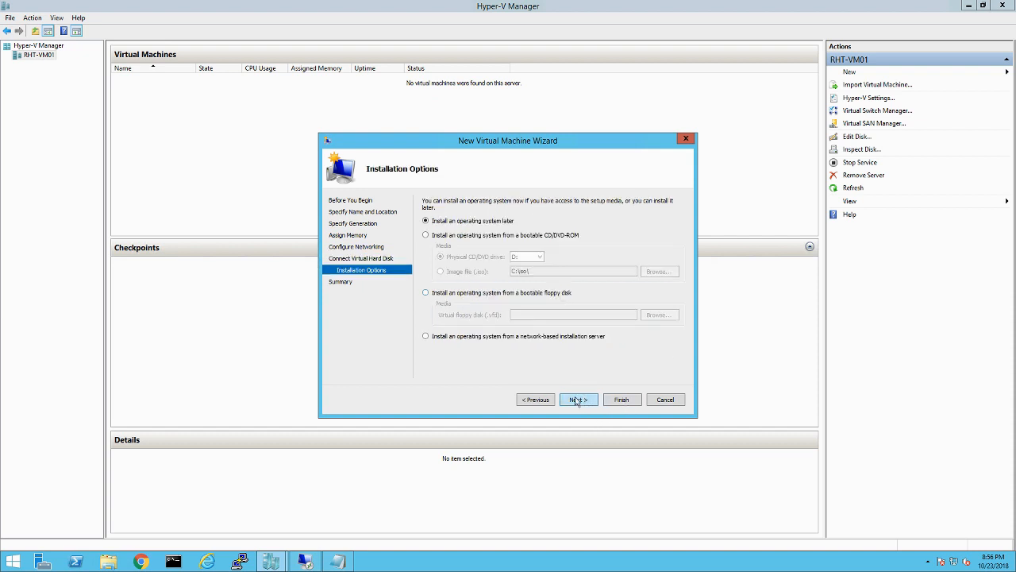
Choose to install the operating system from a bootable CD/DVD-ROM using an image file, and start browsing for the ISO.
left_click(426, 236)
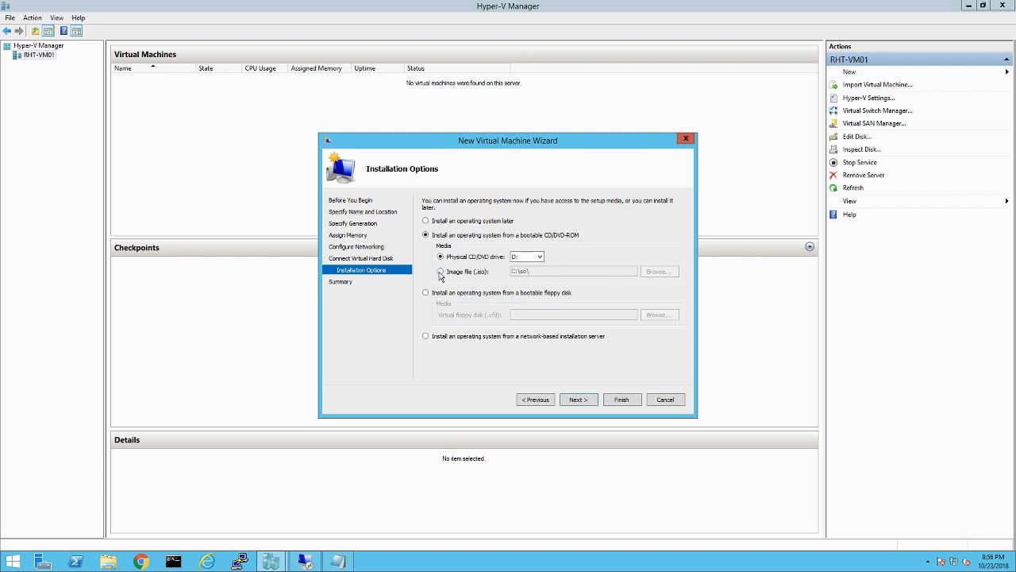
left_click(440, 272)
left_click(658, 272)
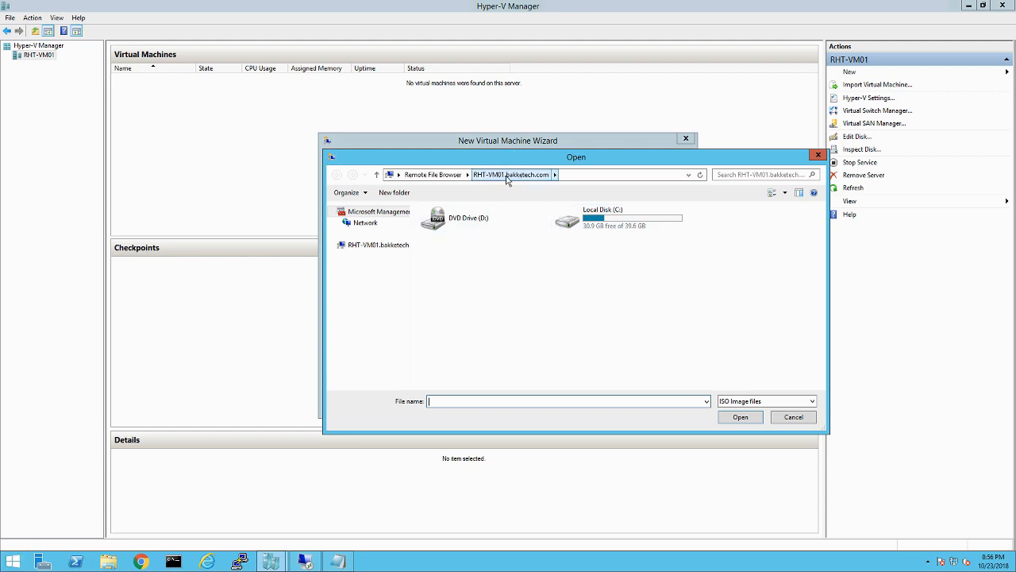
Browse to the network share \\192.168.1.239\c$ in the image file dialog.
left_click(361, 224)
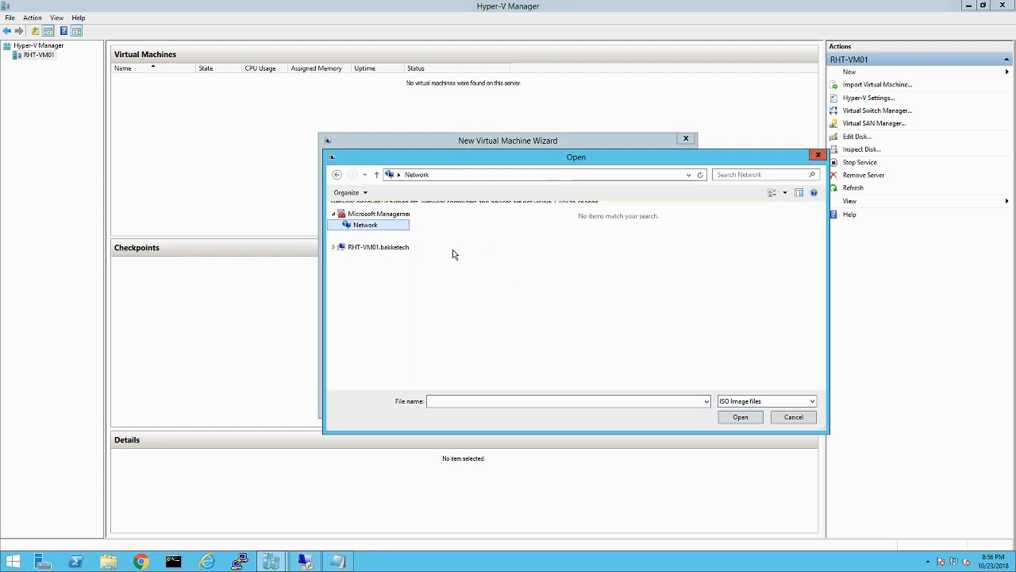
left_click(435, 217)
left_click(465, 211)
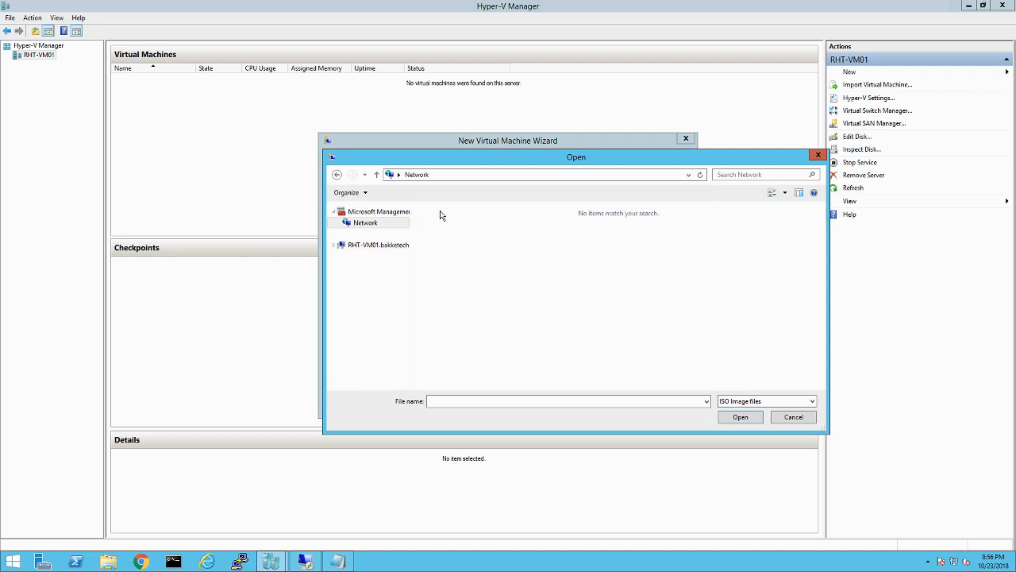
left_click(362, 223)
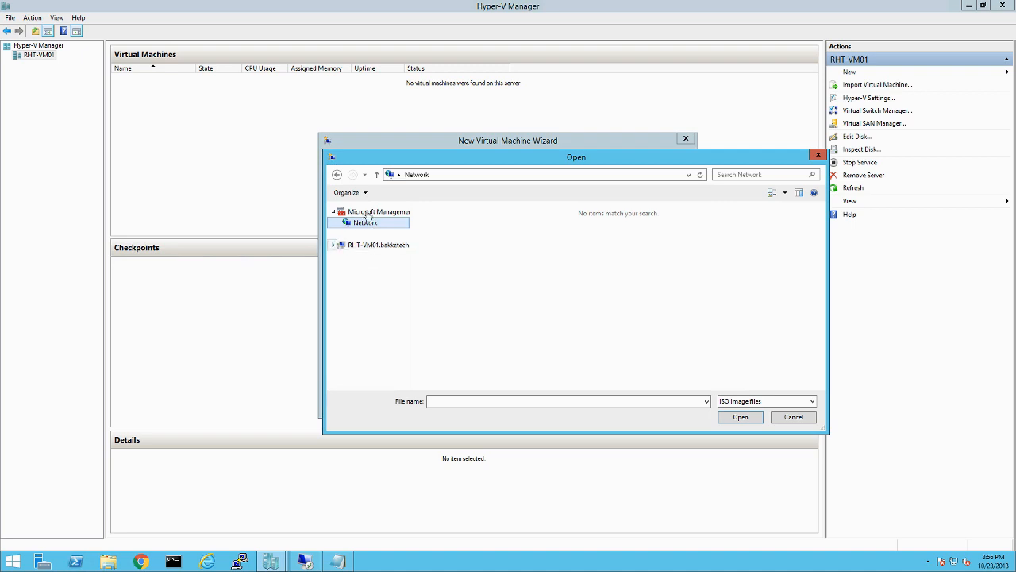
left_click(457, 174)
type("\\\\192.16")
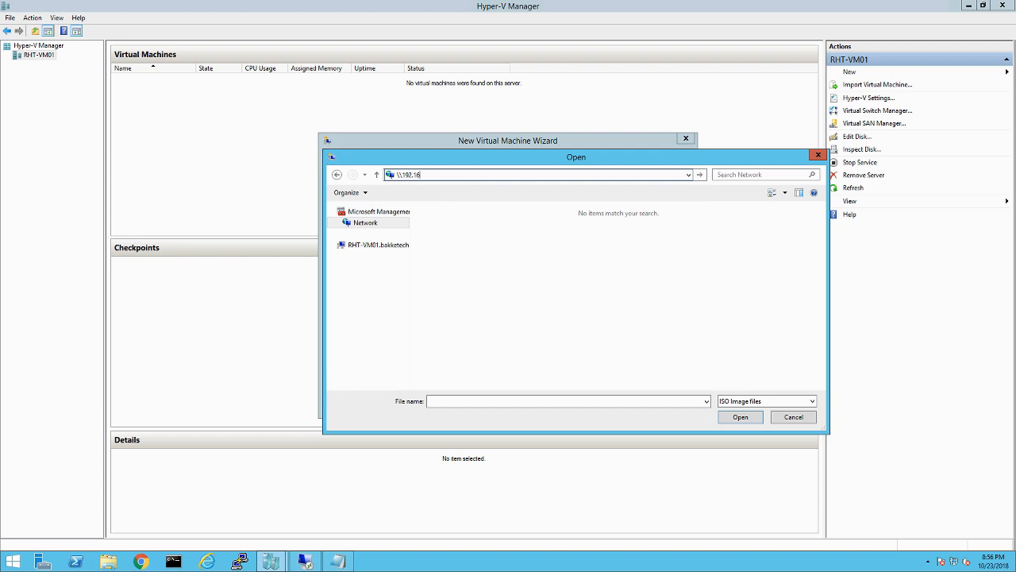
type("8.1.239\\c$")
key("Return")
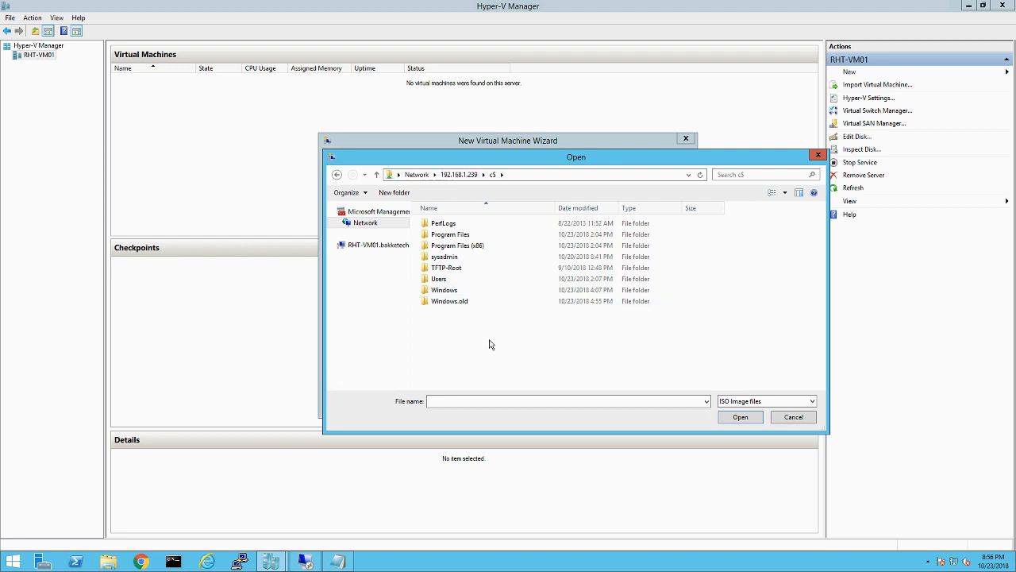
Select the CentOS-7-x86_64-Minimal image from the share's Users\Administrator\Desktop folder and continue to the summary.
double_click(431, 281)
double_click(434, 224)
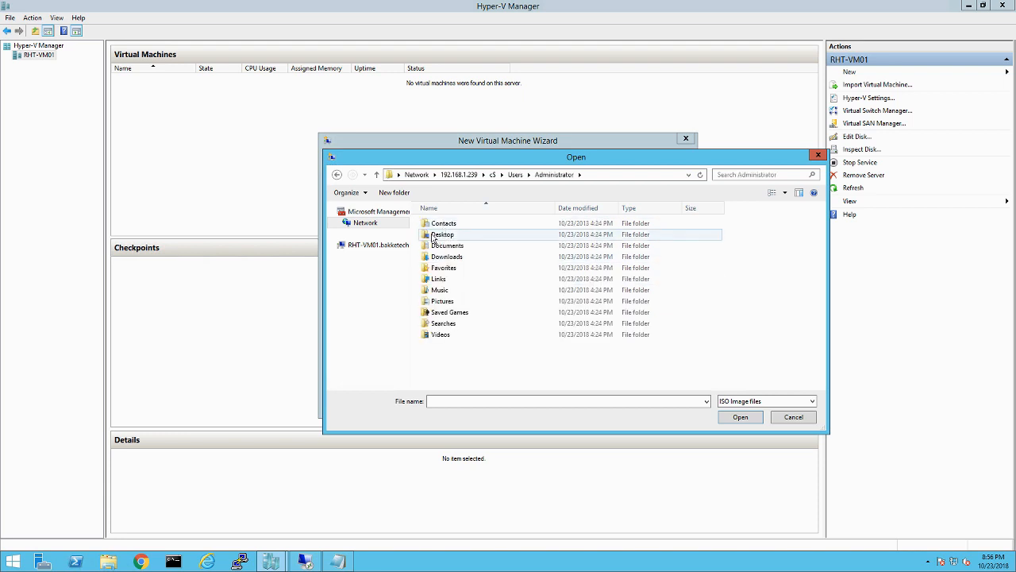
left_click(433, 237)
double_click(433, 235)
double_click(459, 230)
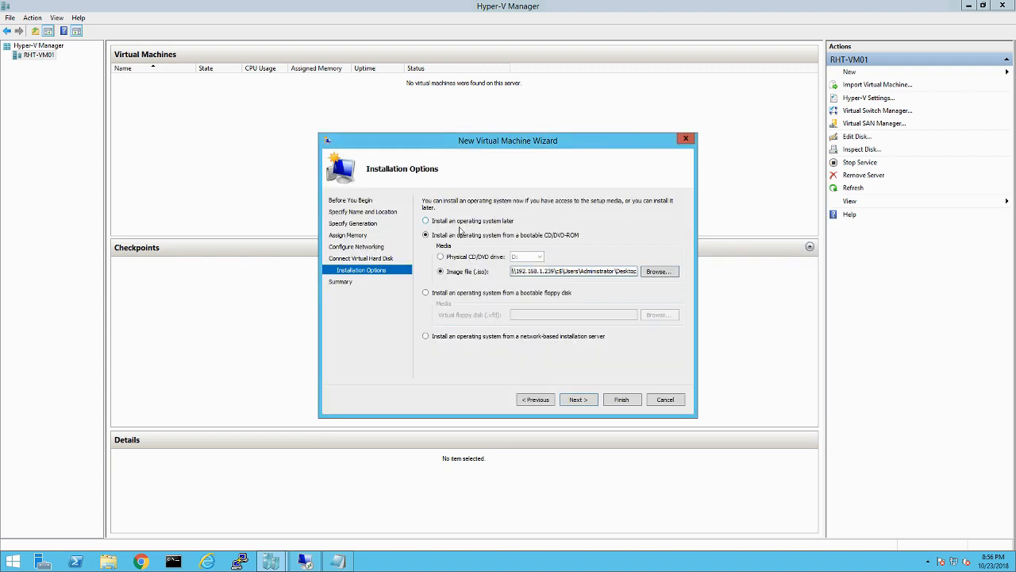
left_click(579, 399)
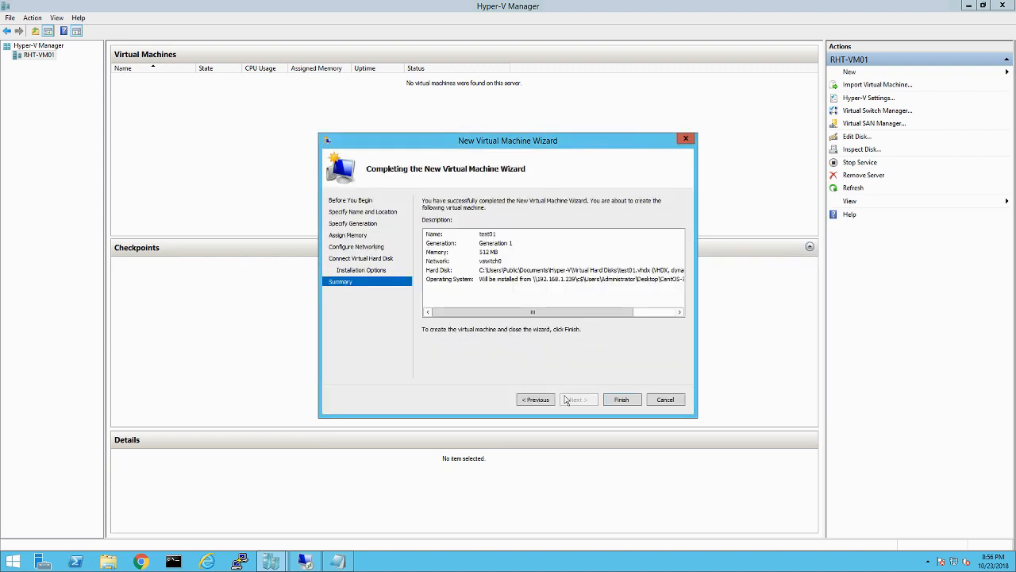
Try to create the virtual machine test01, then return to the installation options after examining the error details.
left_click(616, 399)
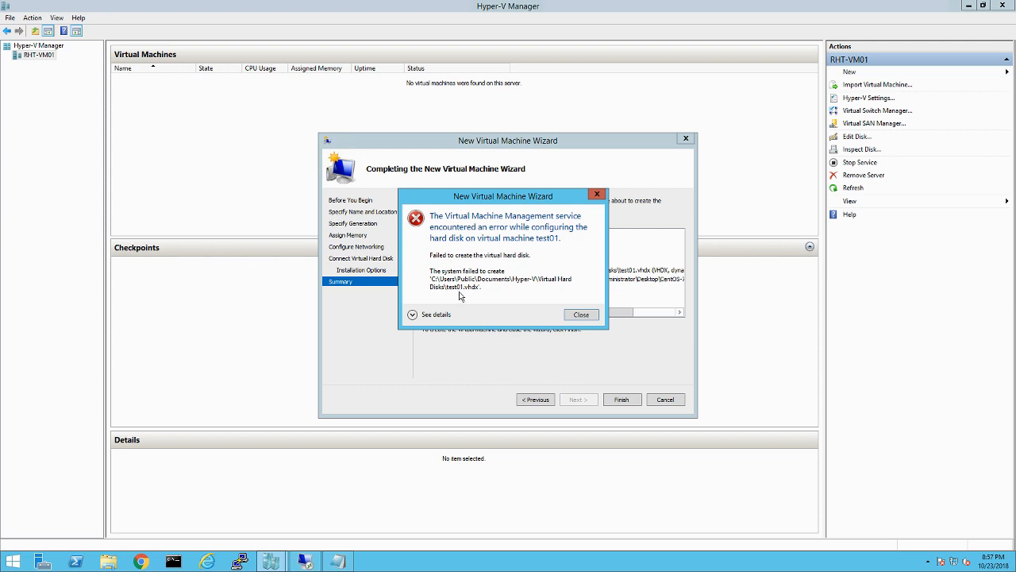
left_click(412, 315)
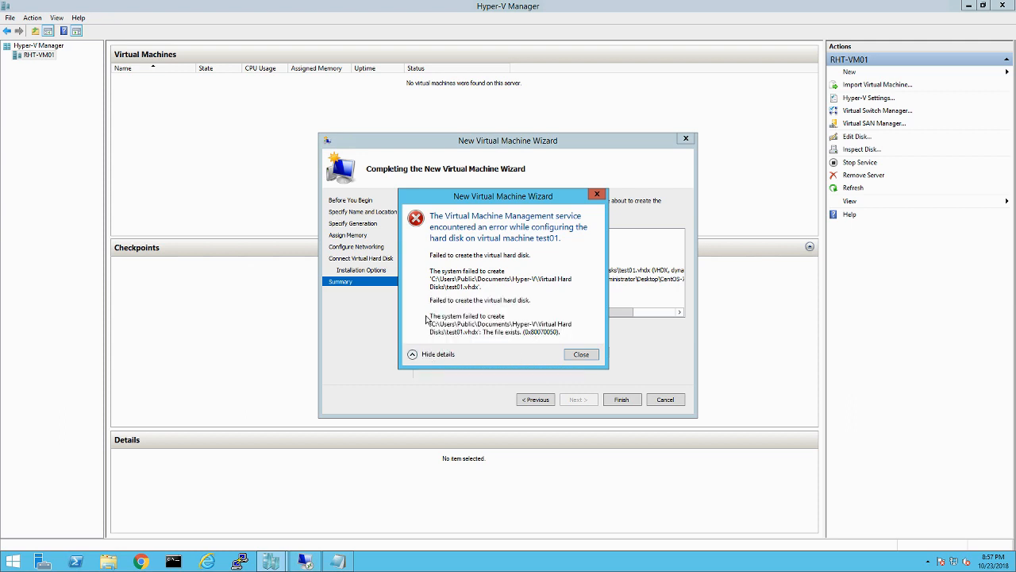
left_click(413, 355)
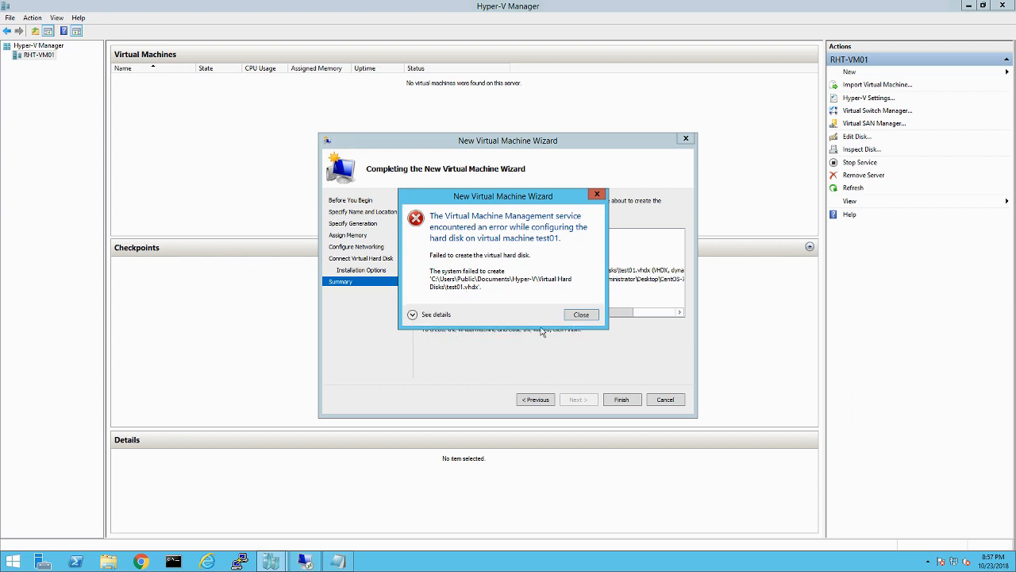
left_click(581, 315)
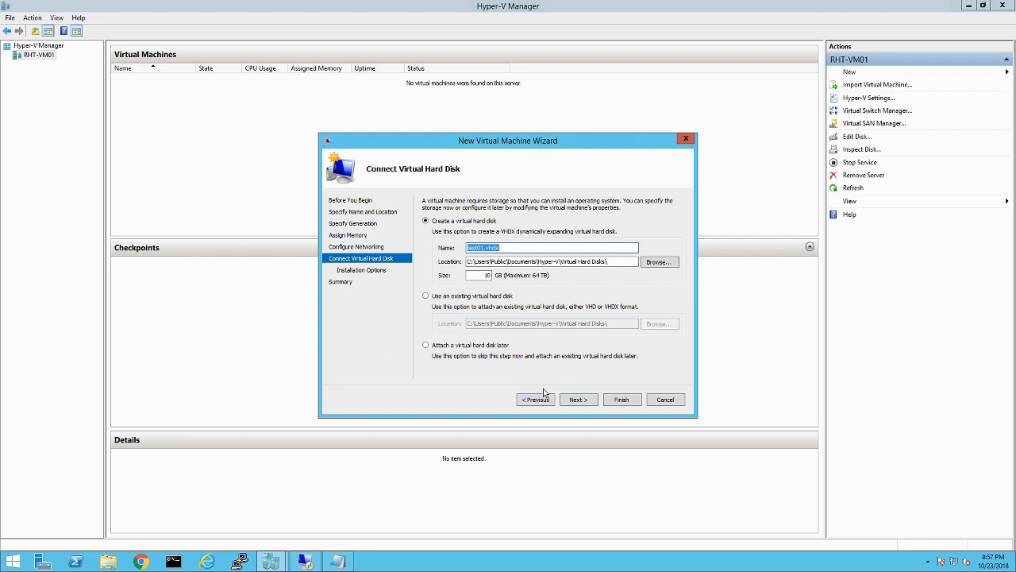
left_click(577, 401)
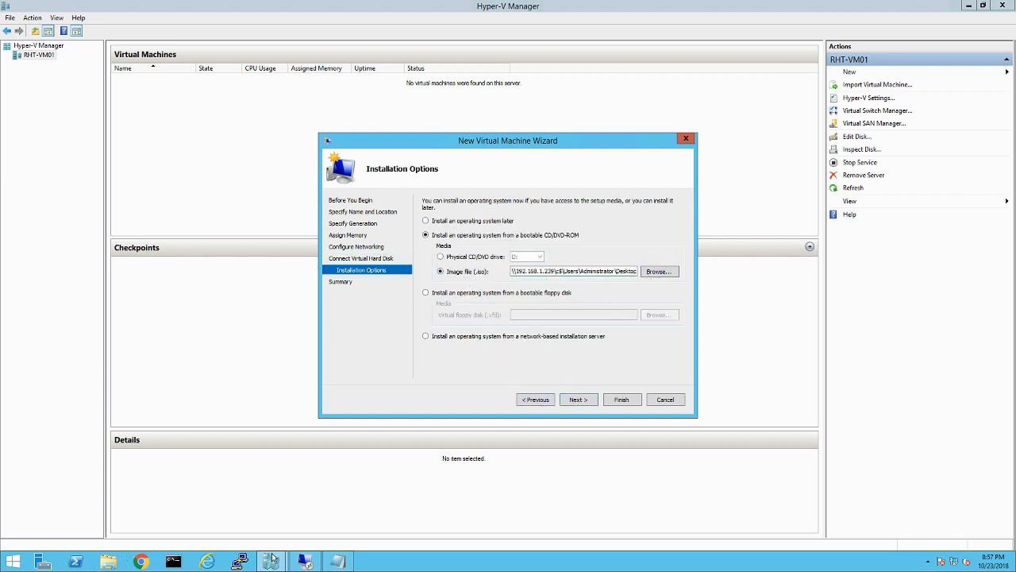
Run "netsh advfirewall set currentprofile state off", copied from the Notepad document, in the command prompt of the 192.168.1.243 remote session.
mouse_move(271, 561)
left_click(294, 497)
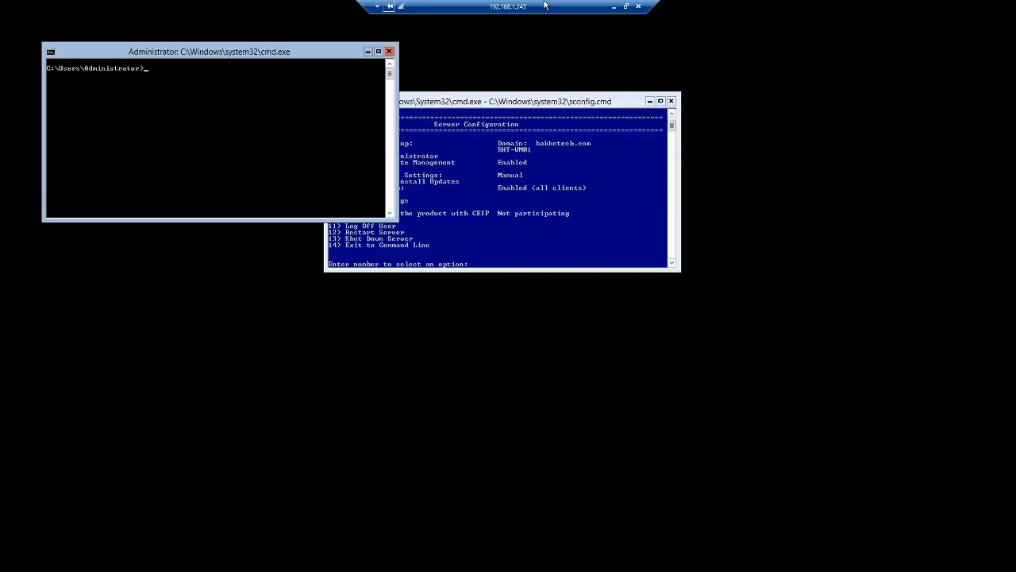
left_click(614, 6)
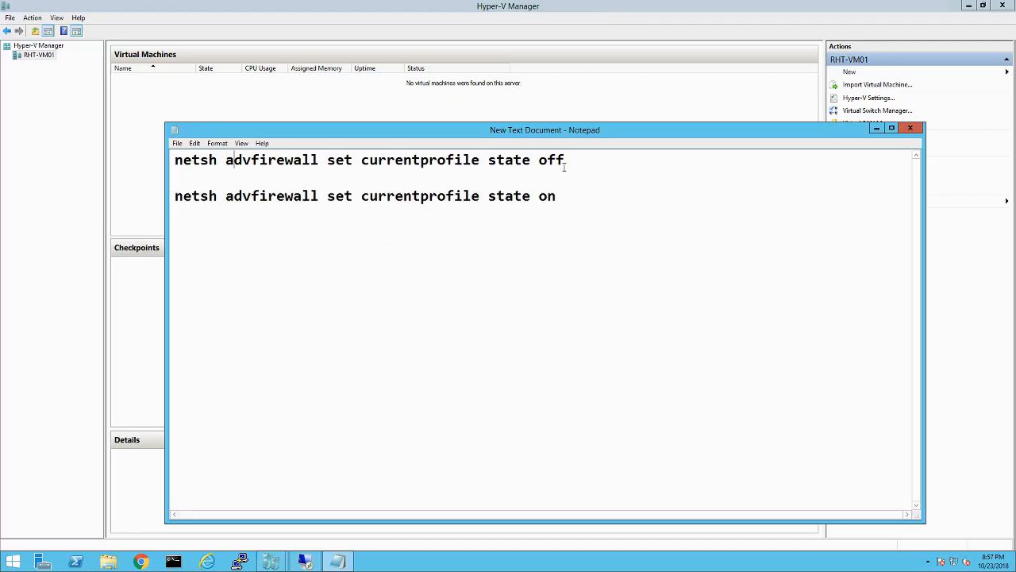
left_click_drag(565, 166, 157, 153)
right_click(213, 159)
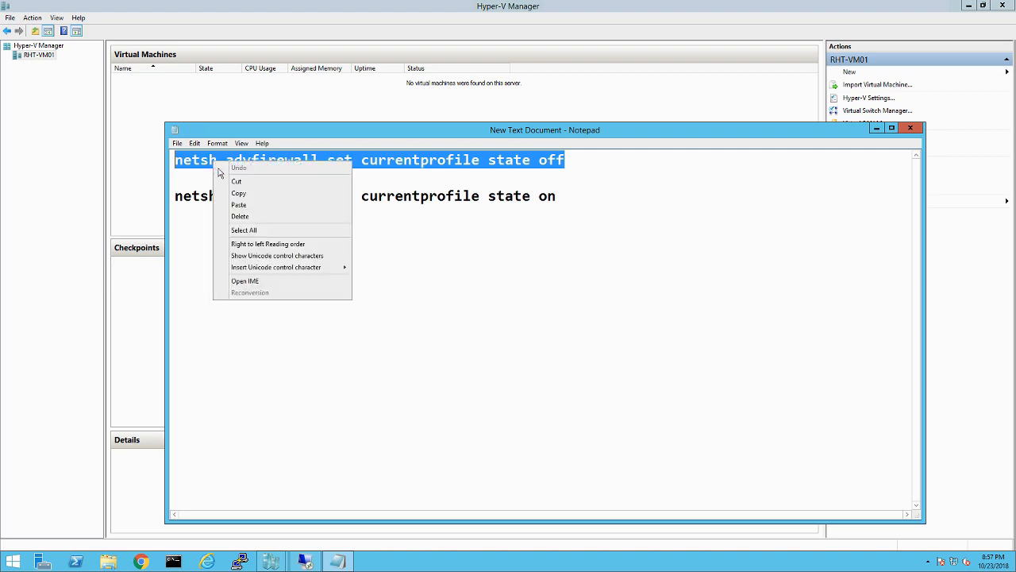
left_click(238, 193)
left_click(324, 564)
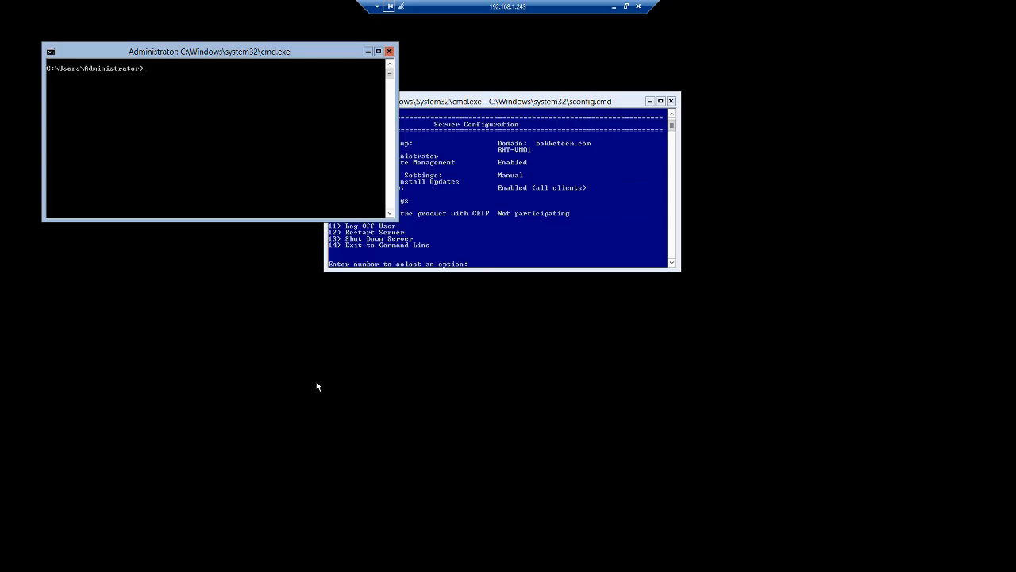
right_click(212, 163)
left_click(228, 192)
key("Return")
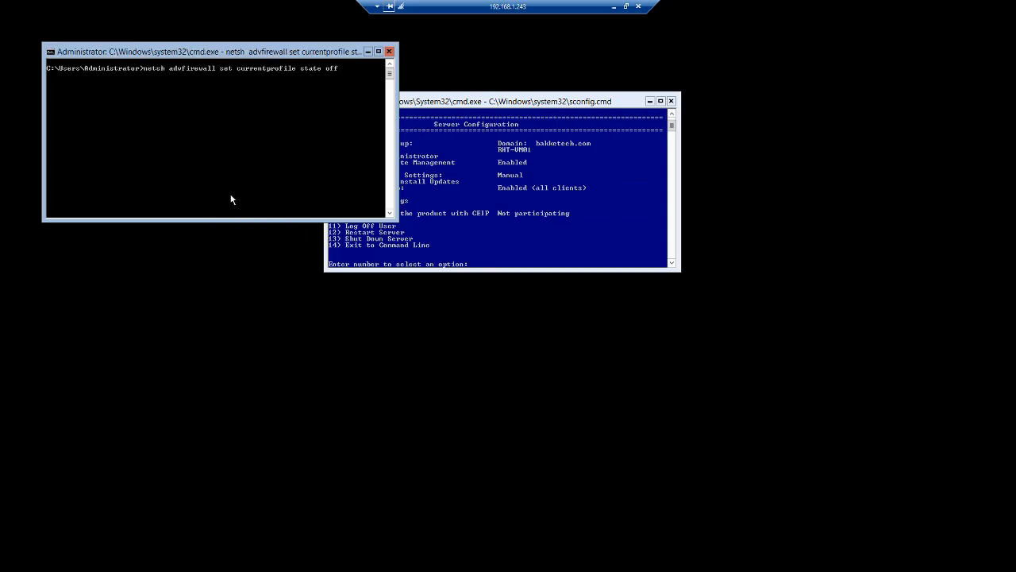
left_click(614, 6)
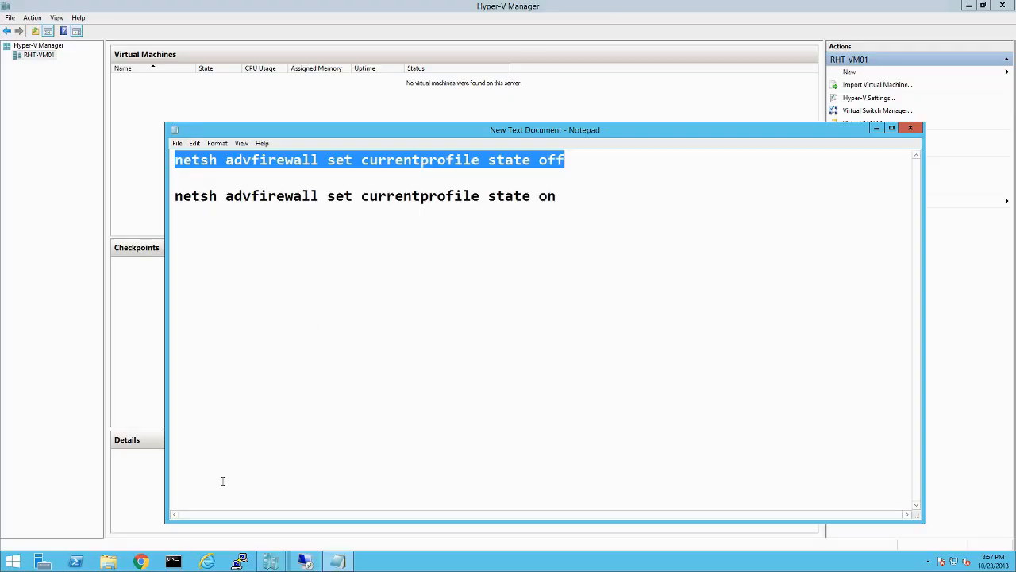
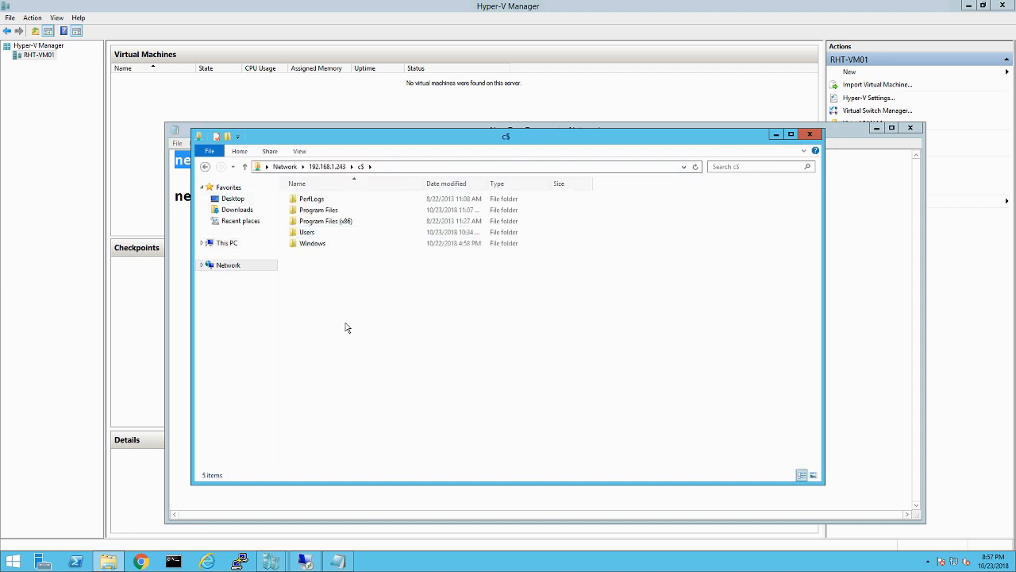
Create a new folder named ISO in the network share \\192.168.1.243\c$.
right_click(347, 272)
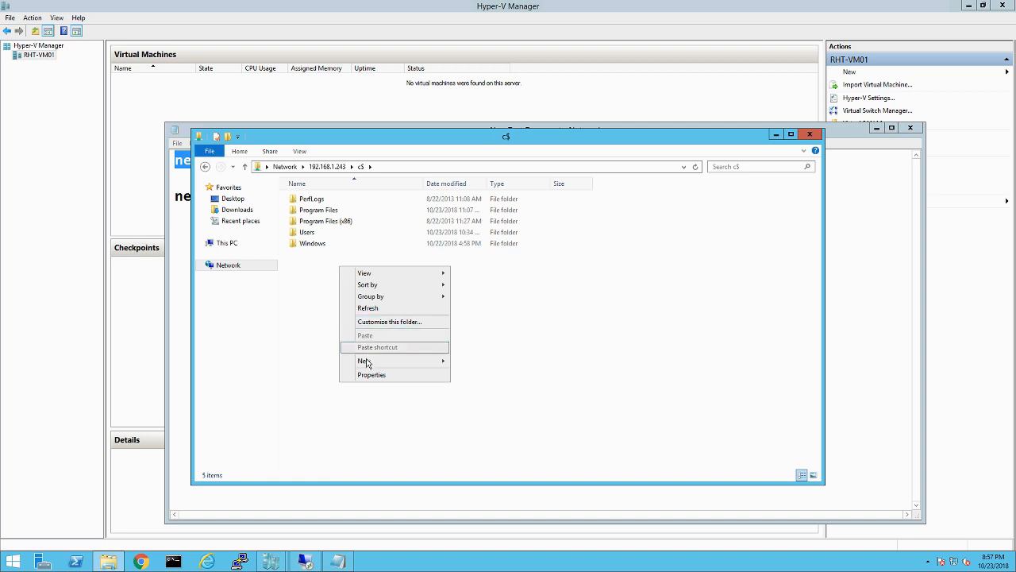
mouse_move(419, 361)
left_click(475, 360)
type("ISO")
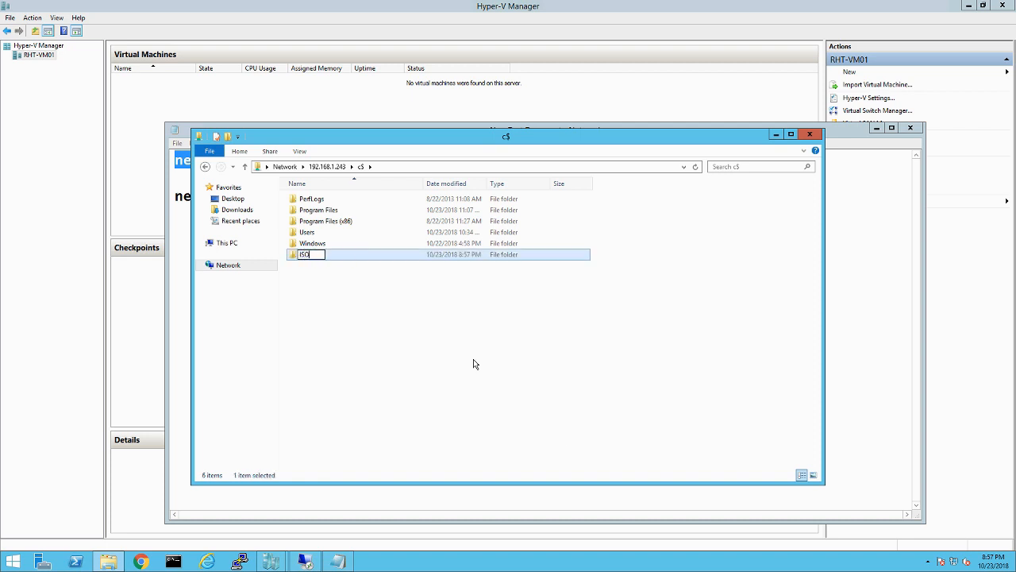
left_click(397, 332)
Copy the CentOS-7-x86_64-Minimal disc image from the Desktop into the ISO folder on \\192.168.1.243\c$.
left_click(233, 198)
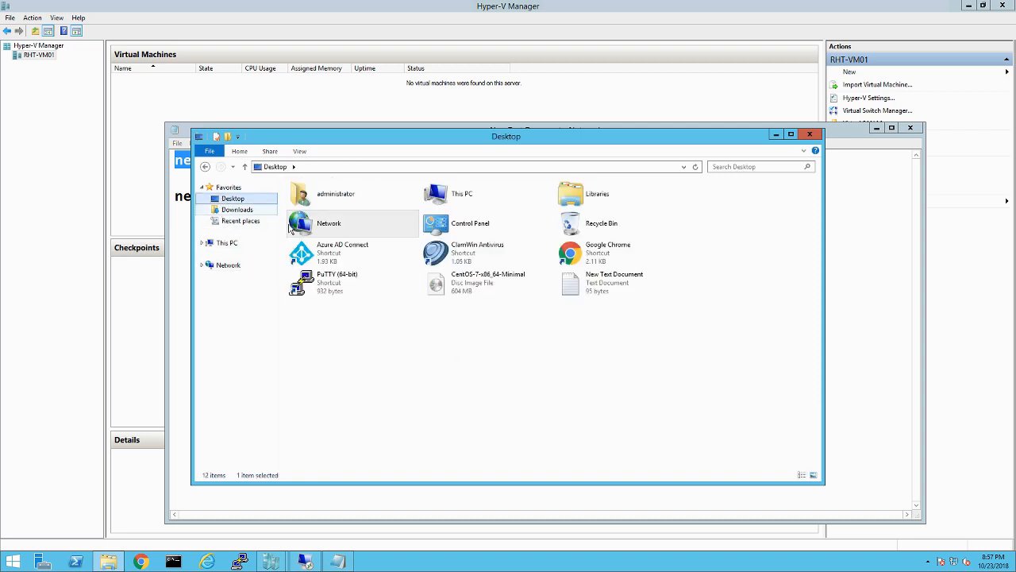
right_click(450, 290)
left_click(482, 385)
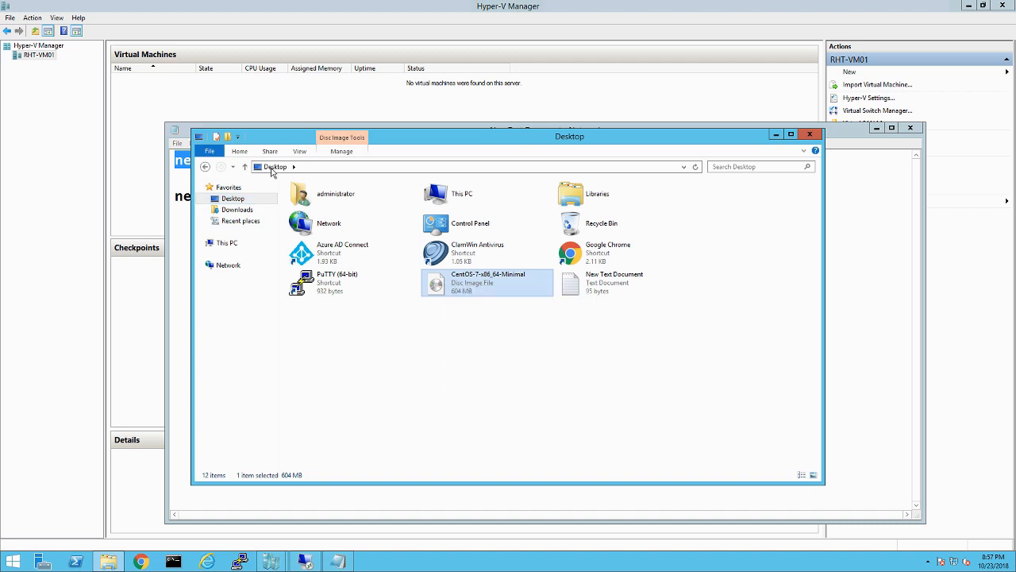
left_click(205, 166)
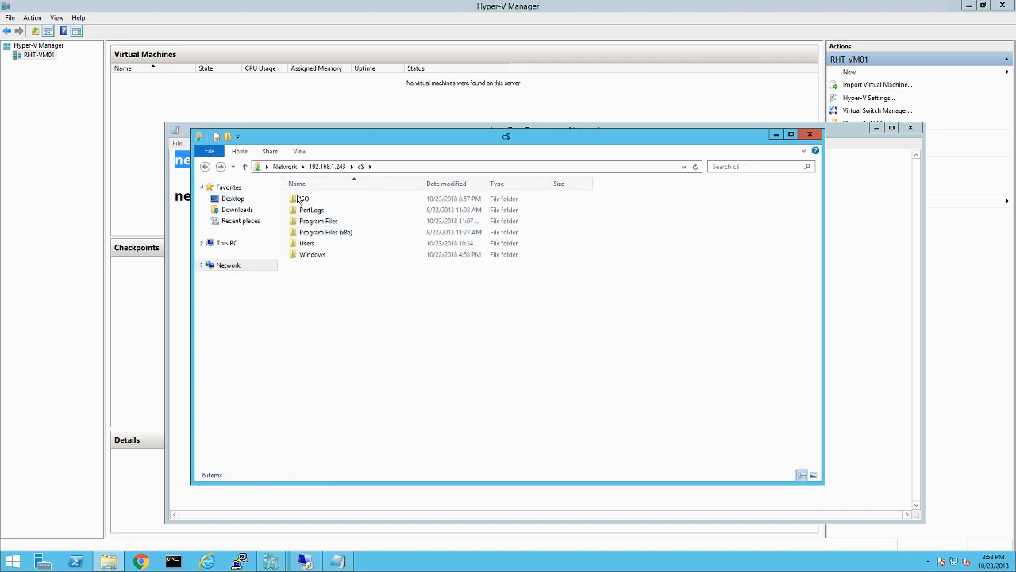
double_click(302, 199)
right_click(336, 232)
left_click(358, 290)
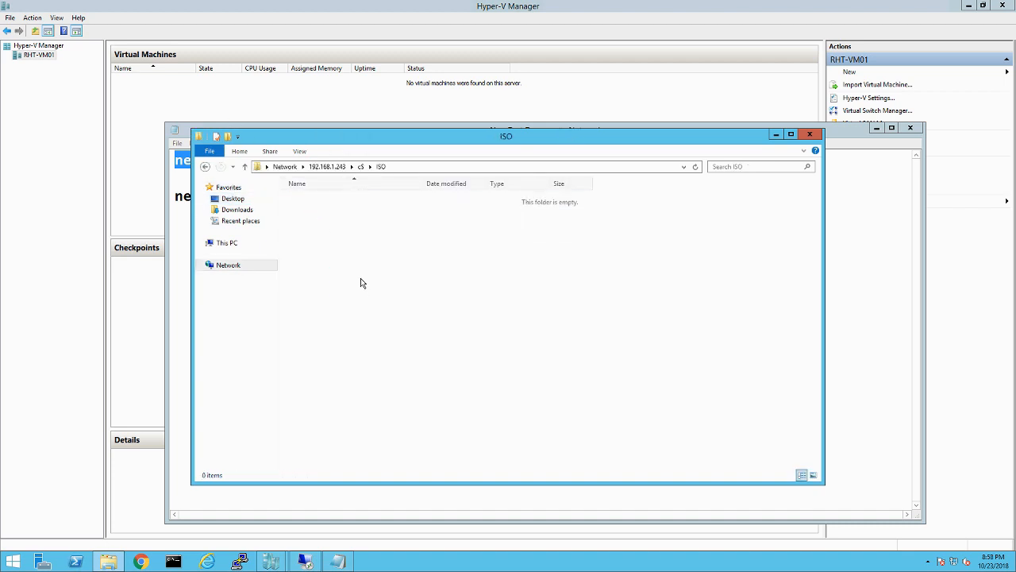
Back in the New Virtual Machine Wizard, select C:\iso\CentOS-7-x86_64-Minimal.iso on RHT-VM01 as the installation image and continue to the summary.
key("alt+Tab")
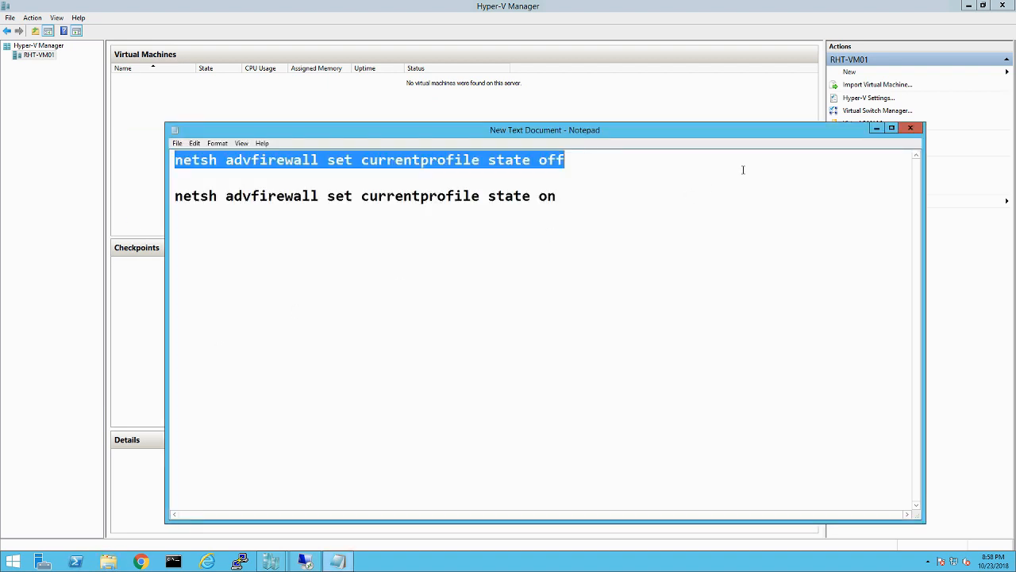
left_click(877, 129)
left_click(652, 269)
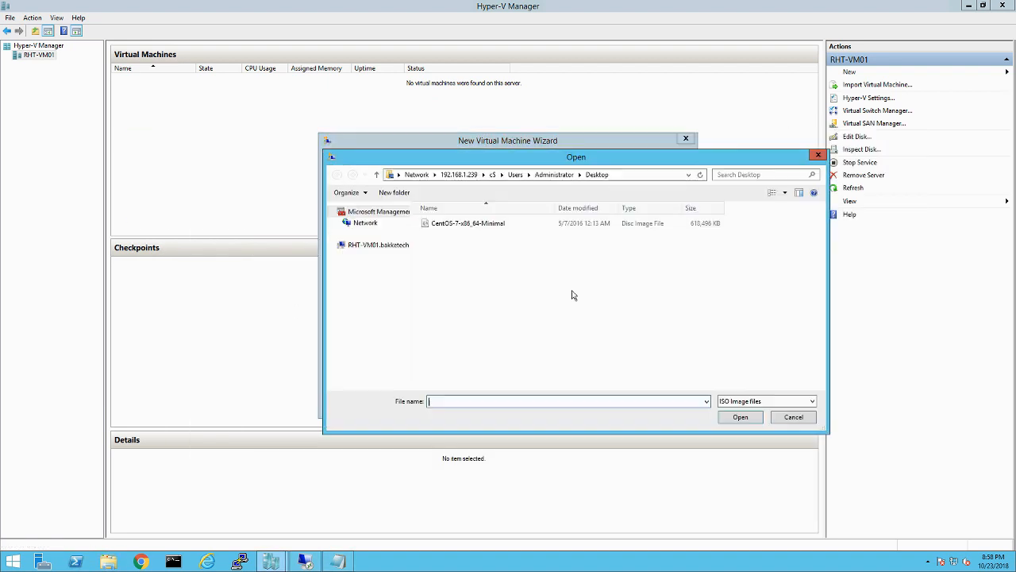
left_click(373, 245)
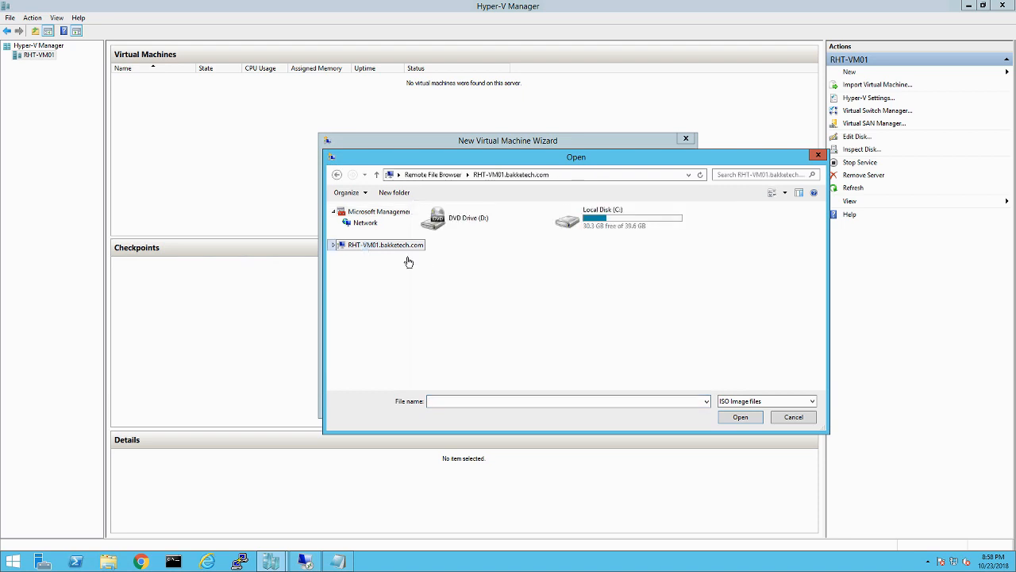
double_click(604, 217)
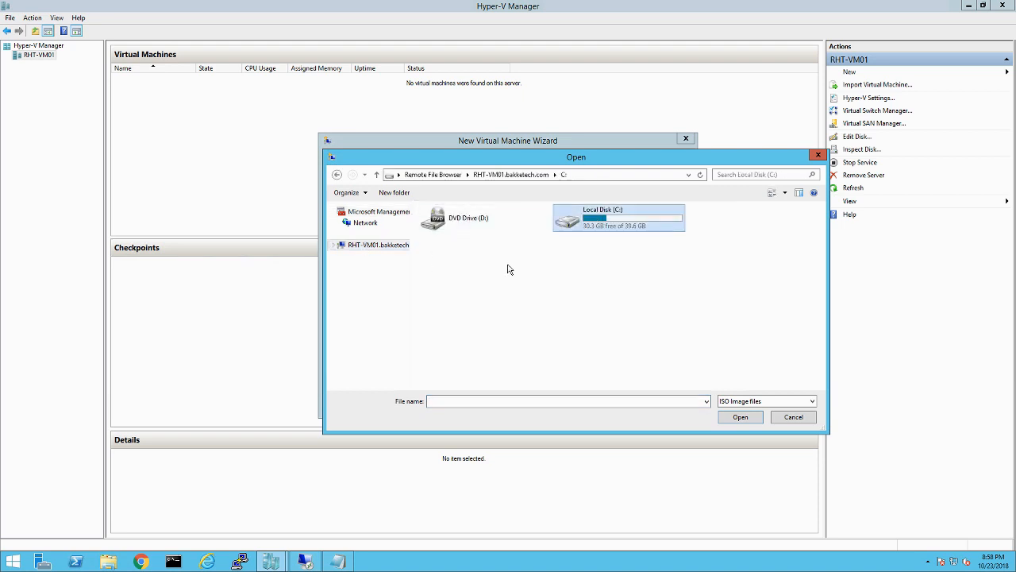
double_click(472, 219)
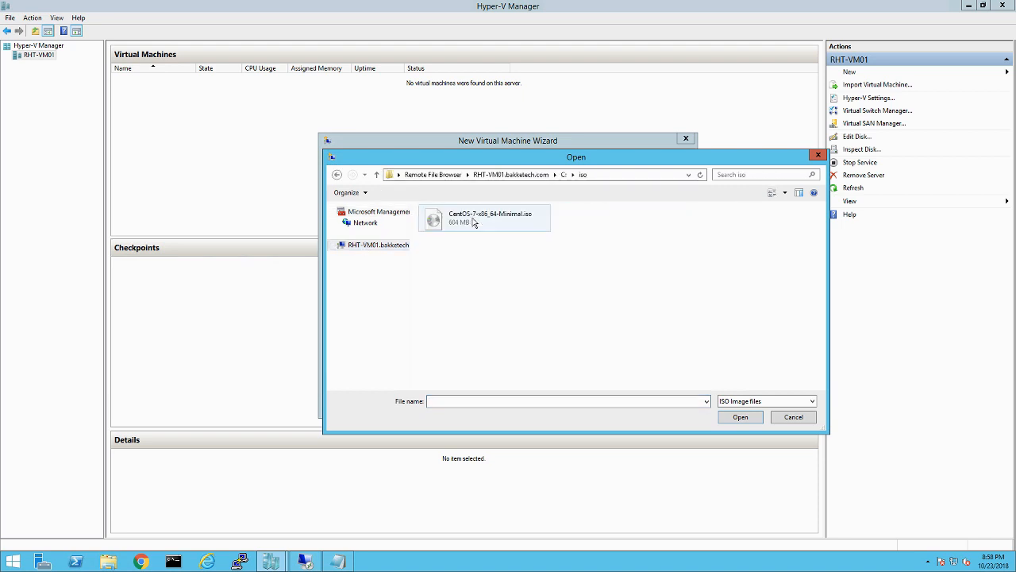
double_click(473, 221)
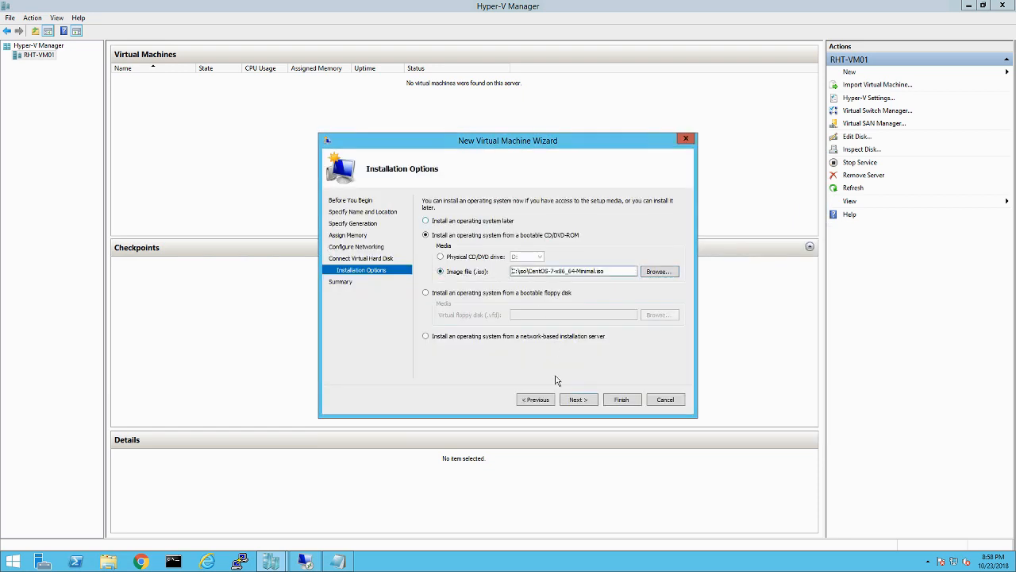
left_click(576, 404)
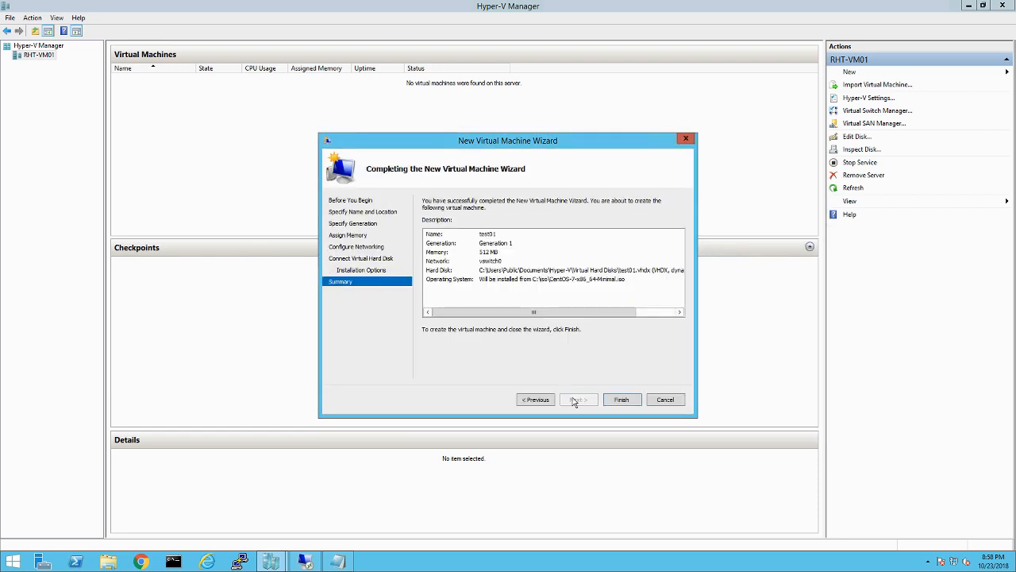
Try to finish creating virtual machine test01 and expand the details of the wizard's error.
left_click(620, 400)
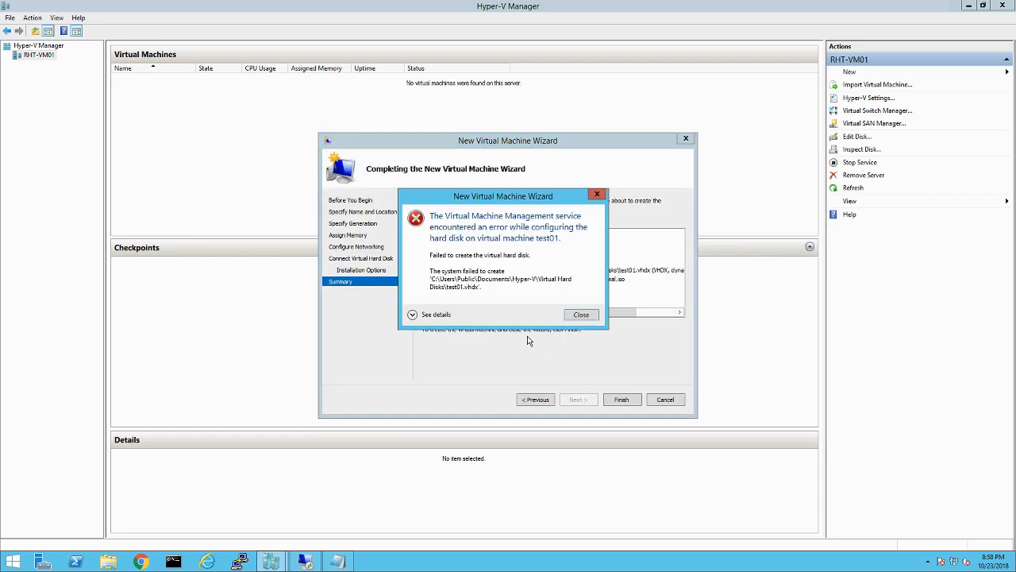
left_click(435, 314)
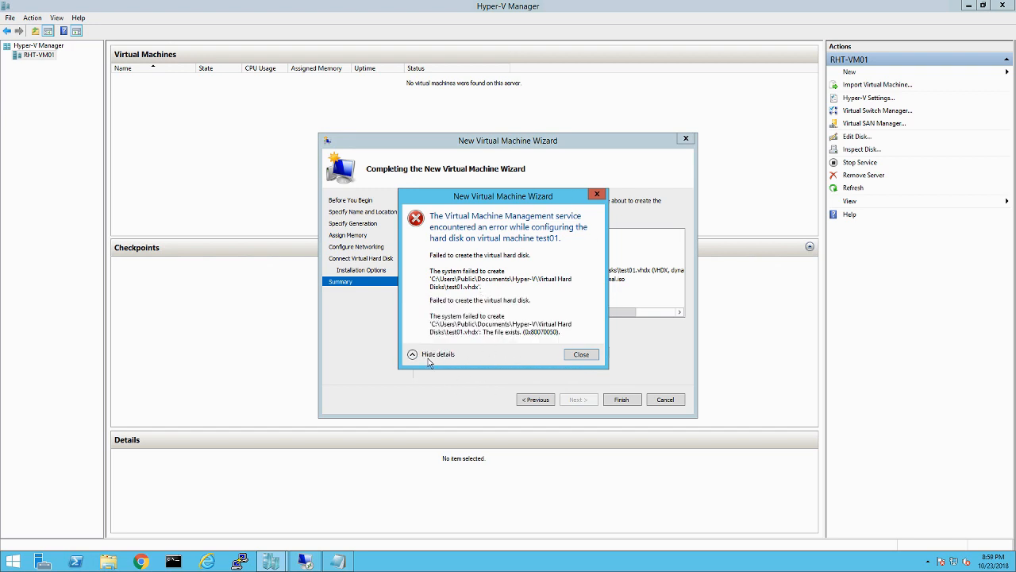
Run "netsh advfirewall set currentprofile state off" again in the command prompt of the 192.168.1.243 remote session.
left_click(305, 562)
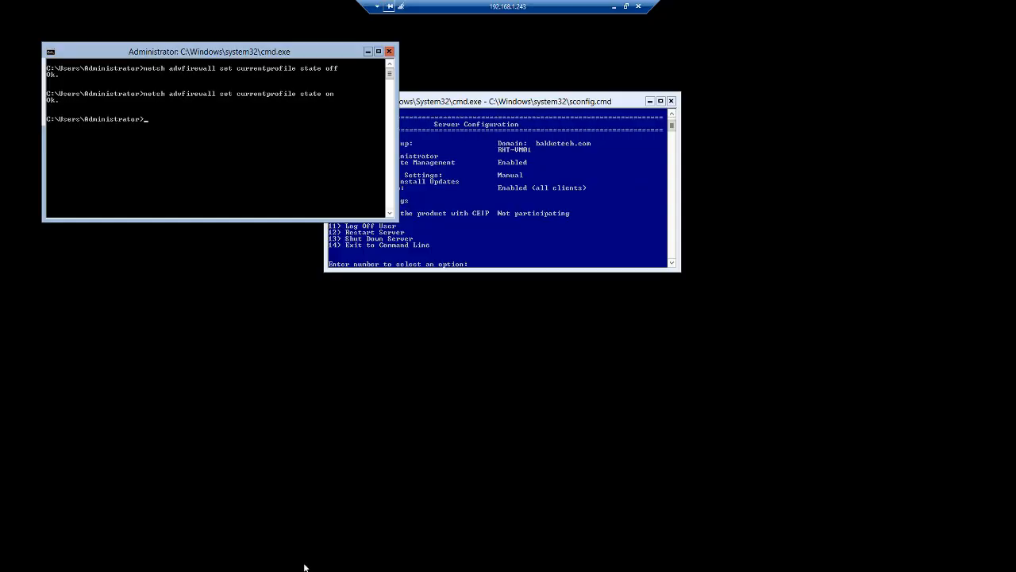
key("Up")
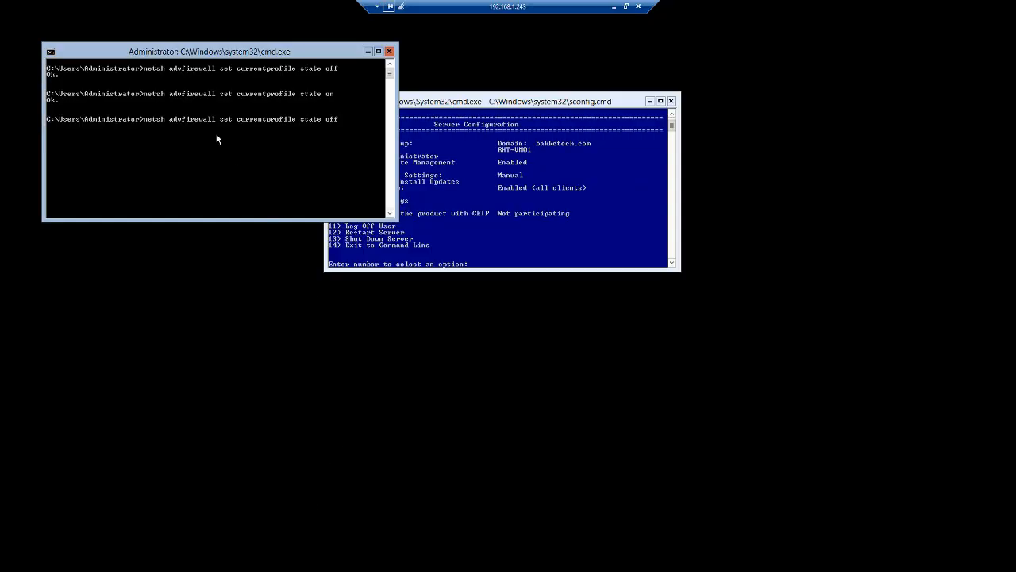
key("Return")
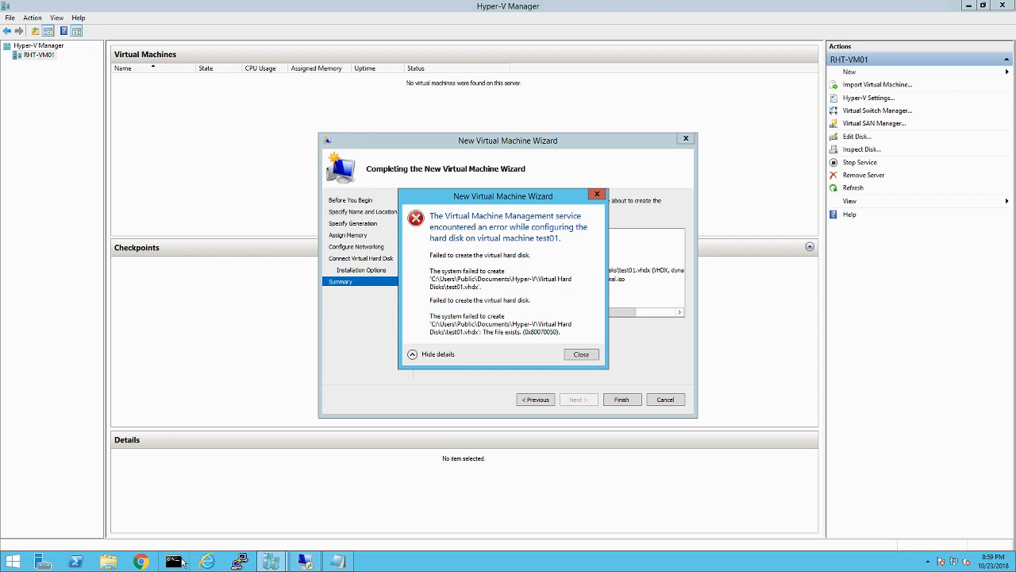
In File Explorer, open \\192.168.1.243\c$ and go to the Virtual hard disks folder under Users, Public, Public Documents, Hyper-V.
left_click(108, 561)
left_click(426, 166)
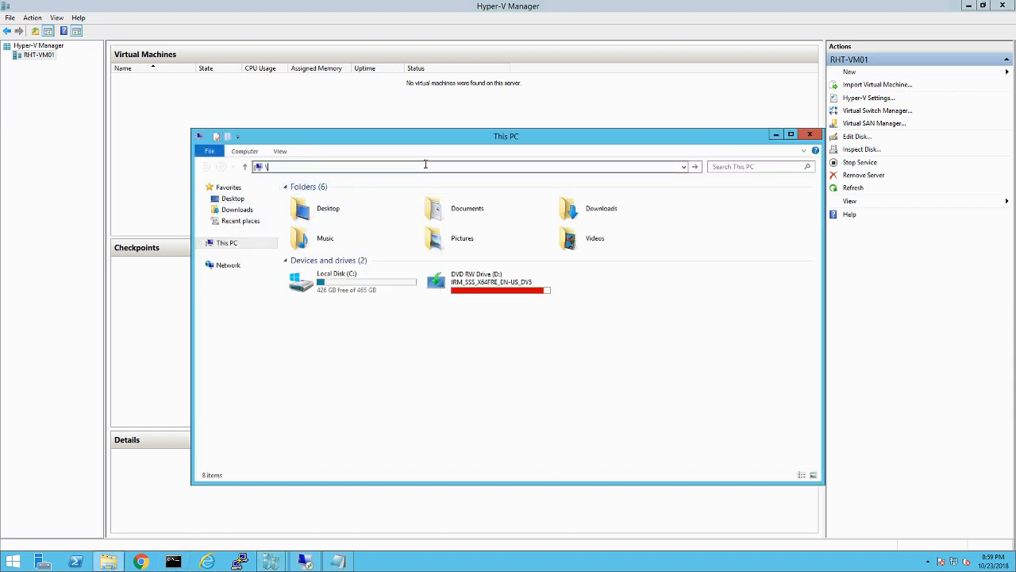
type("\\192.168.1.")
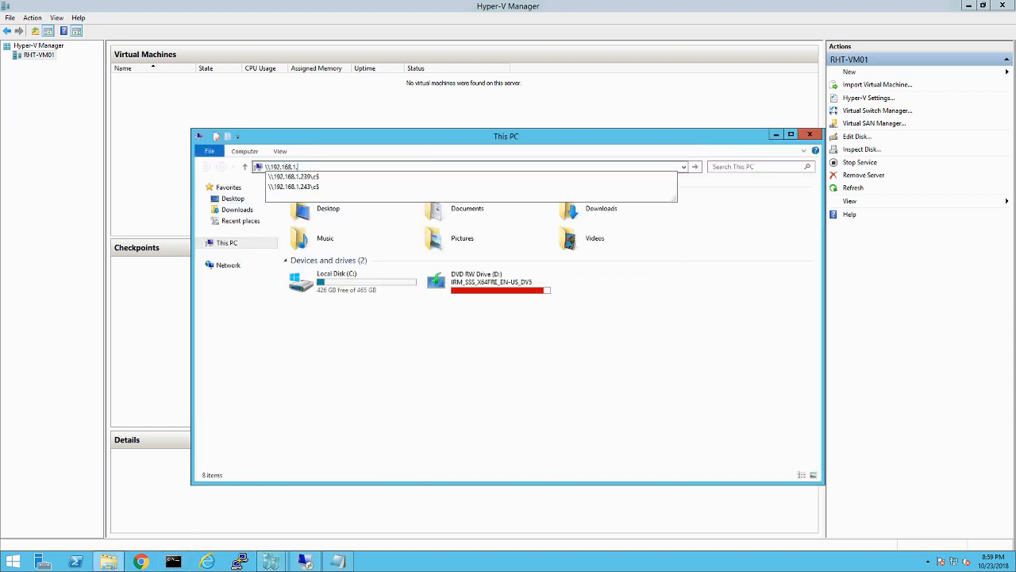
type("243\\c$")
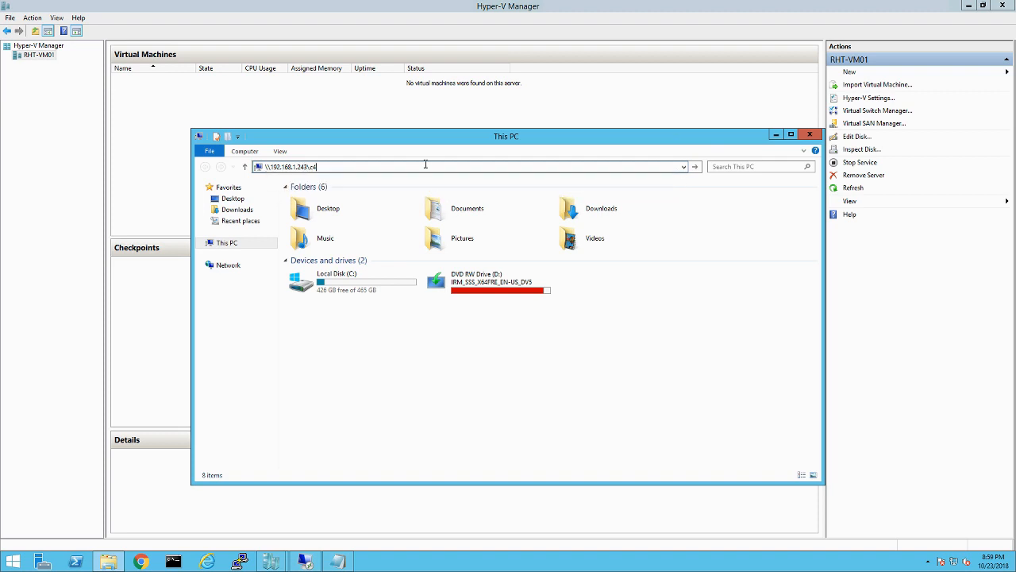
key("Return")
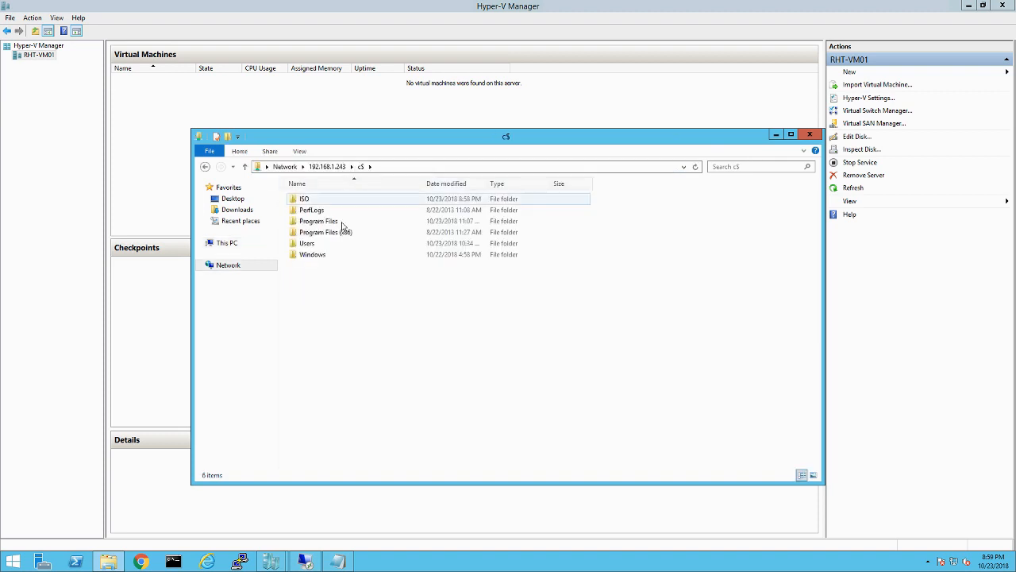
double_click(309, 243)
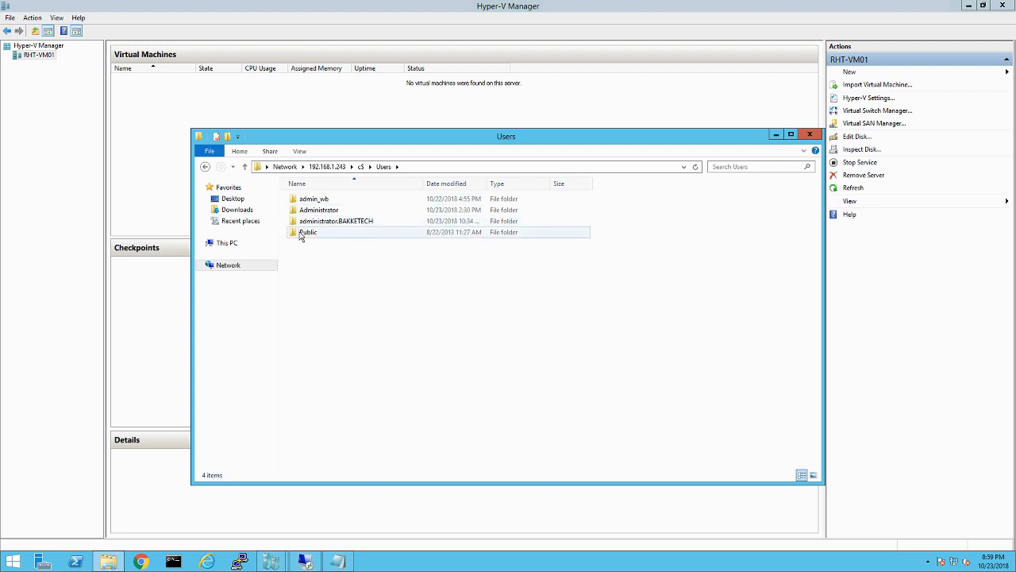
double_click(303, 233)
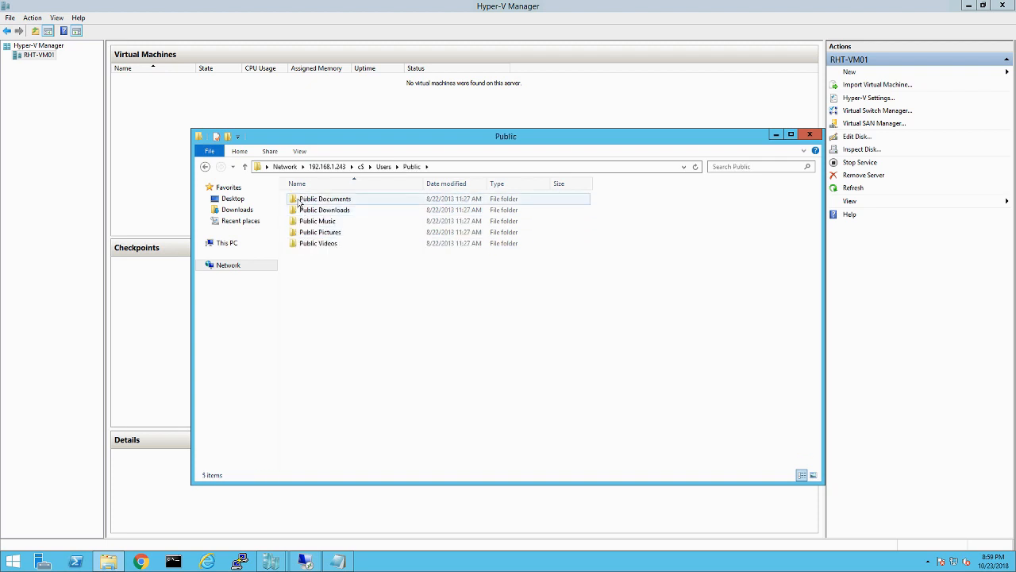
double_click(303, 200)
double_click(299, 200)
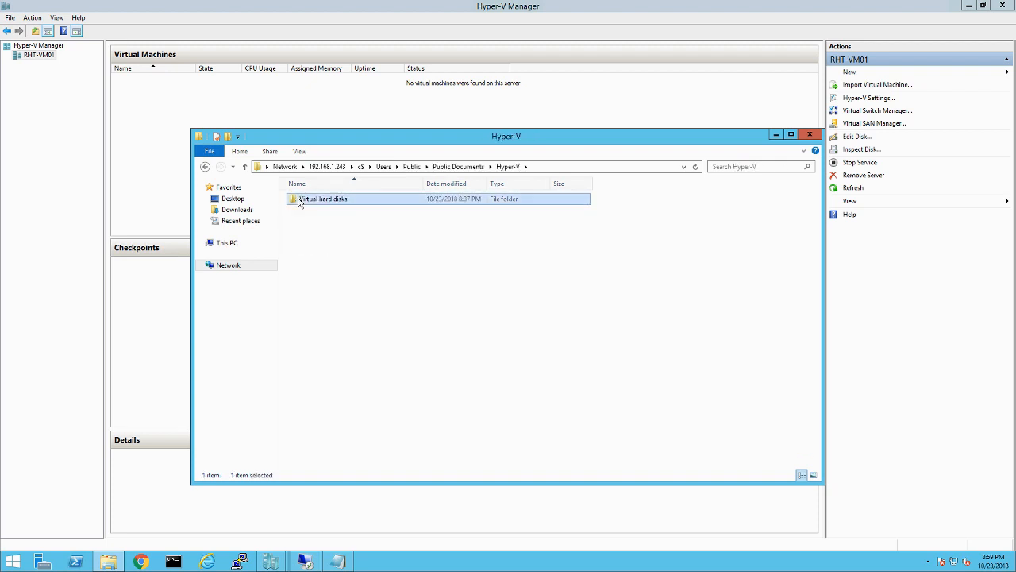
double_click(300, 200)
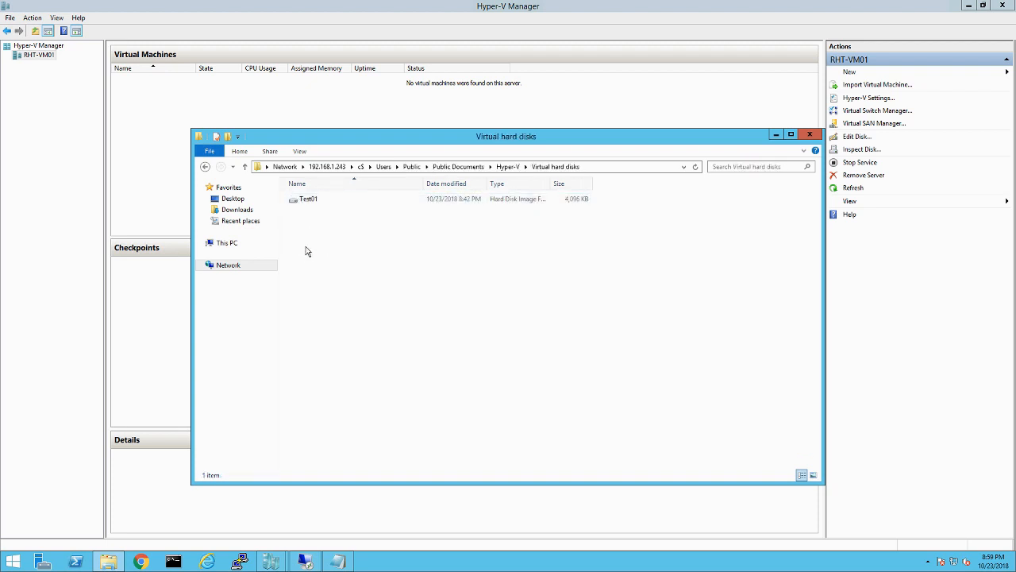
Permanently delete the Test01 hard disk image file from the Virtual hard disks folder.
left_click(298, 205)
right_click(298, 204)
left_click(333, 317)
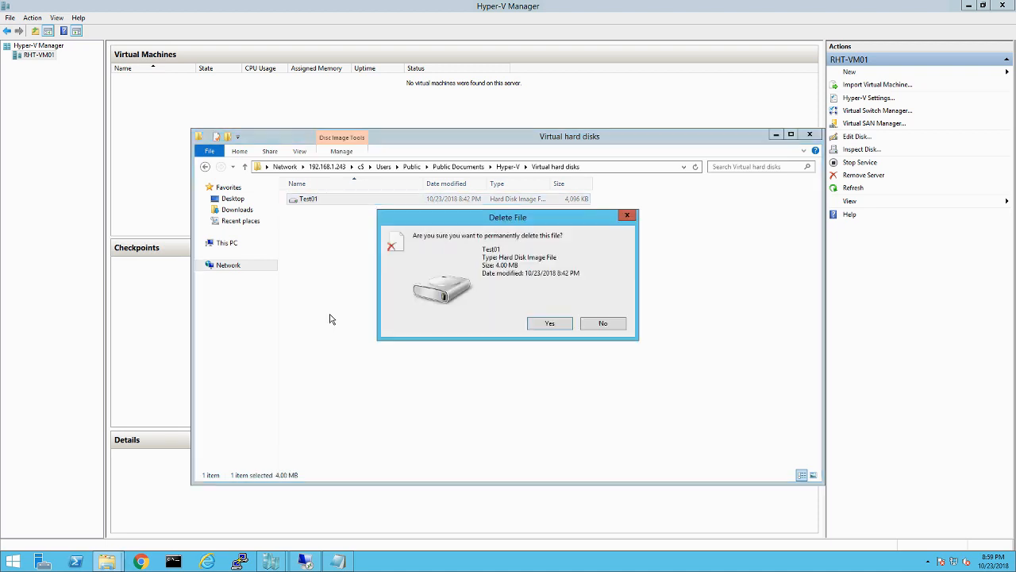
left_click(539, 325)
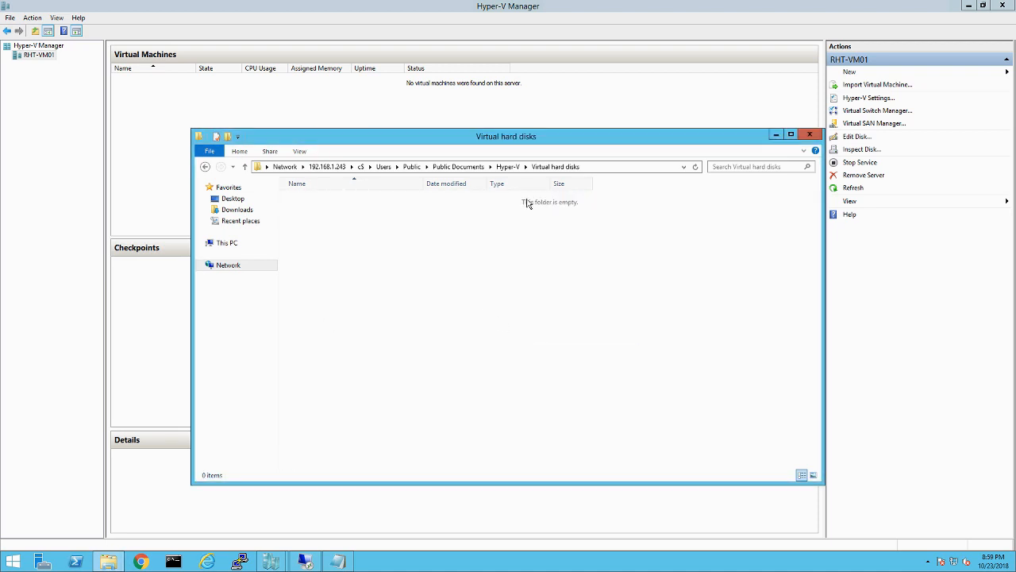
Run "netsh advfirewall set currentprofile state on" in the 192.168.1.243 remote session and minimize the session.
left_click(305, 561)
key("Up")
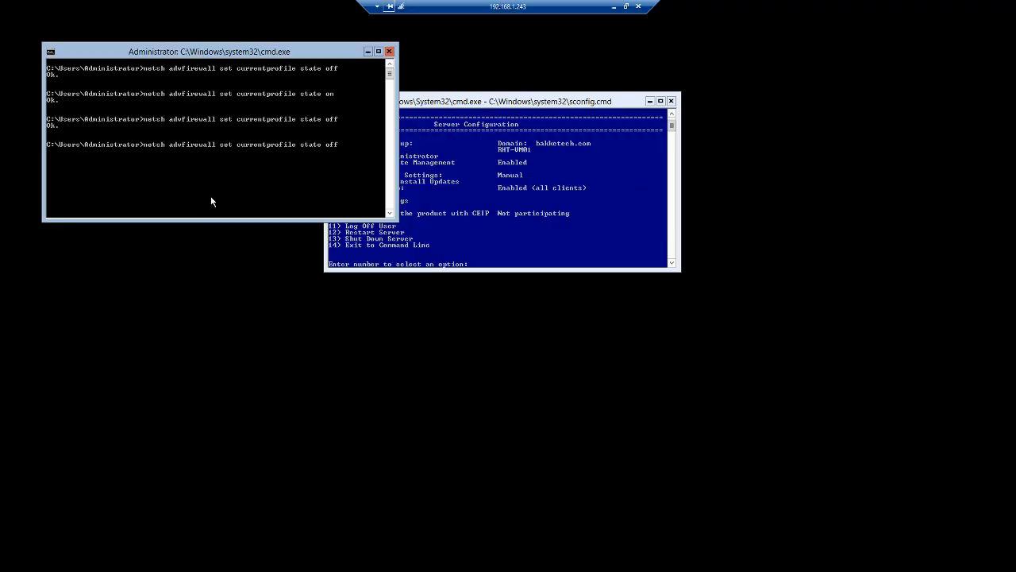
key("BackSpace")
key("BackSpace")
type("n")
key("Return")
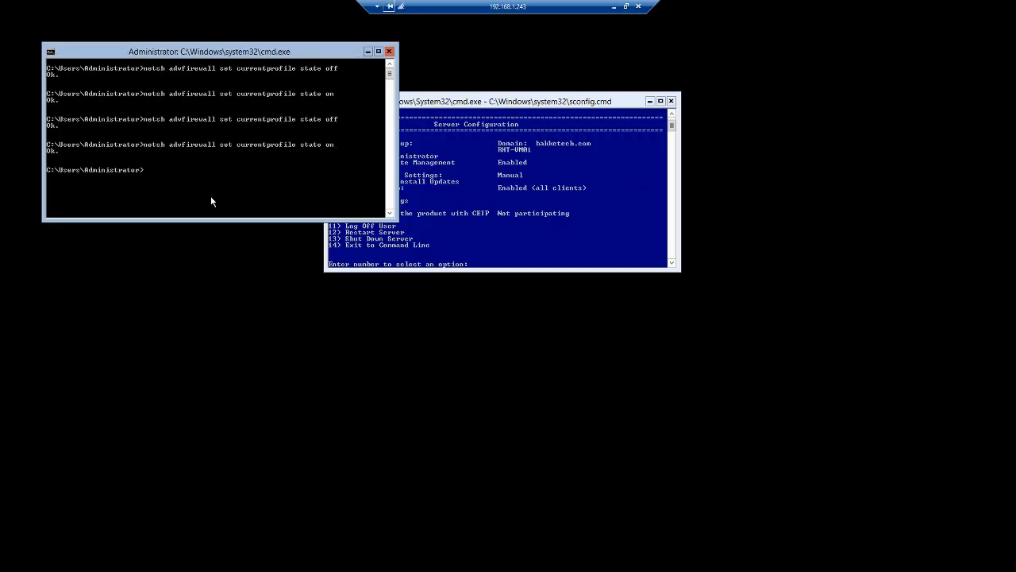
left_click(615, 6)
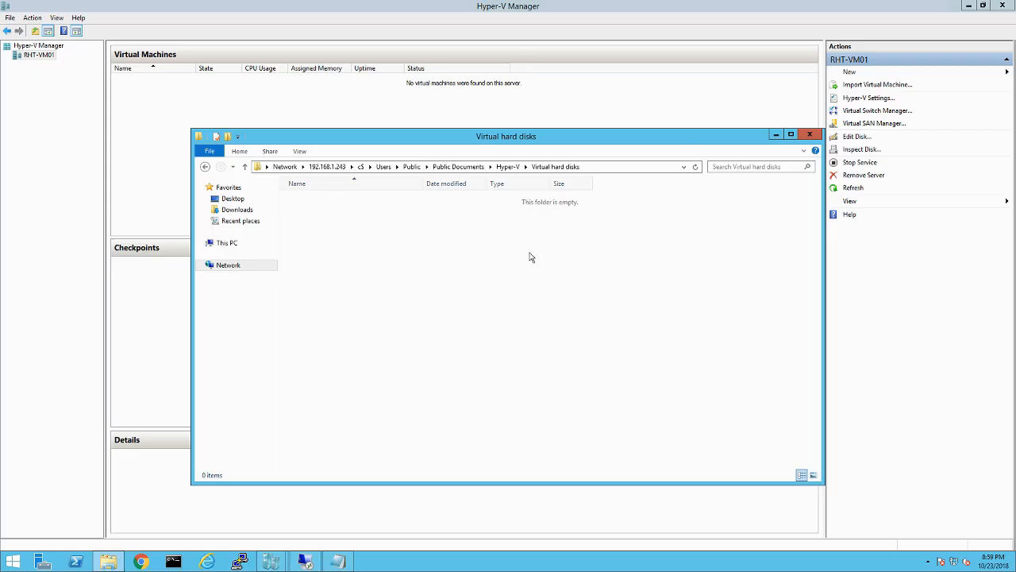
Close File Explorer, dismiss the wizard's error, and finish creating virtual machine test01 with its settings kept.
left_click(809, 134)
left_click(581, 354)
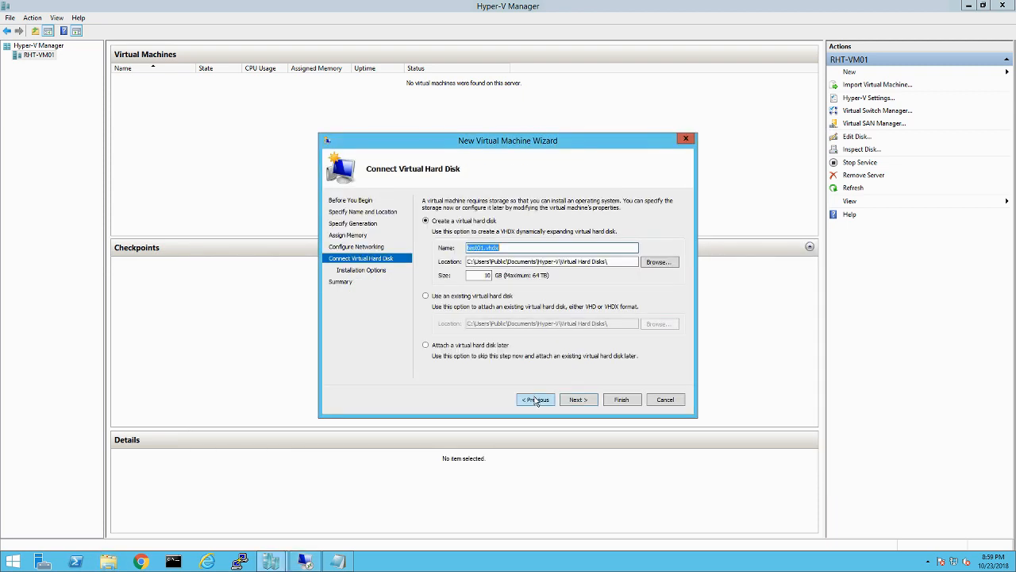
left_click(588, 400)
left_click(586, 401)
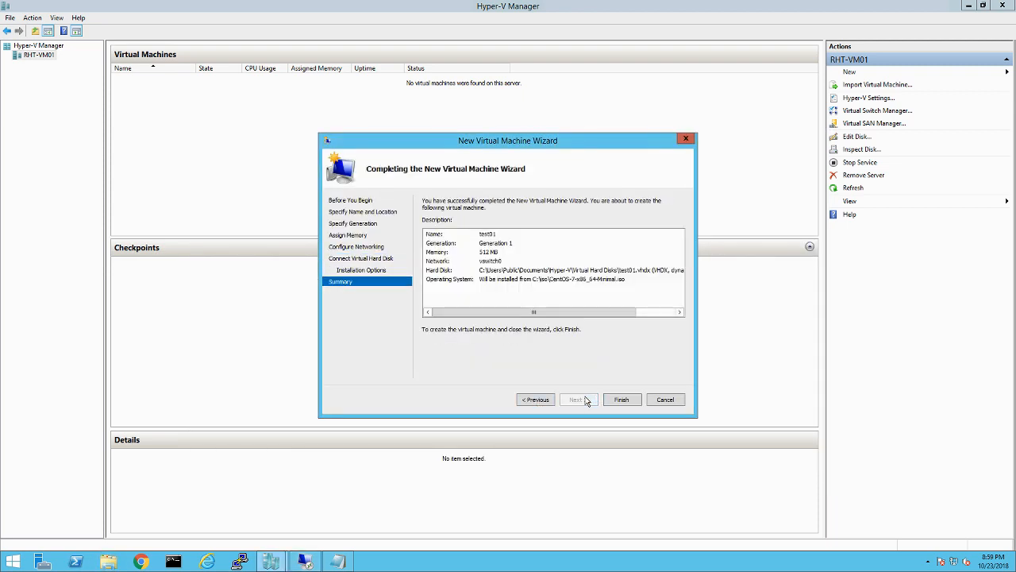
left_click(621, 401)
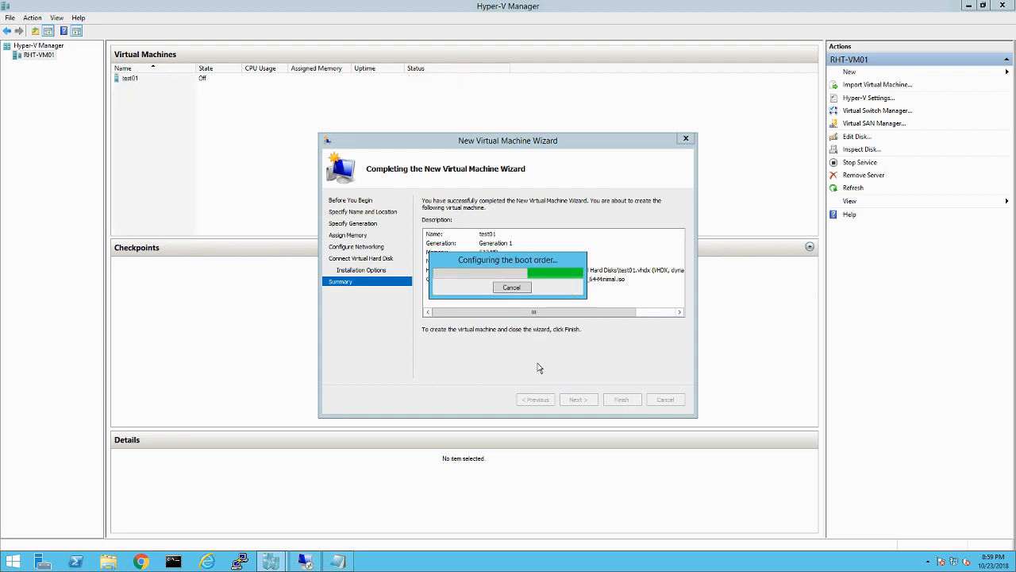
Review the settings of virtual machine test01, including its hard drive, and close them without changes.
right_click(177, 84)
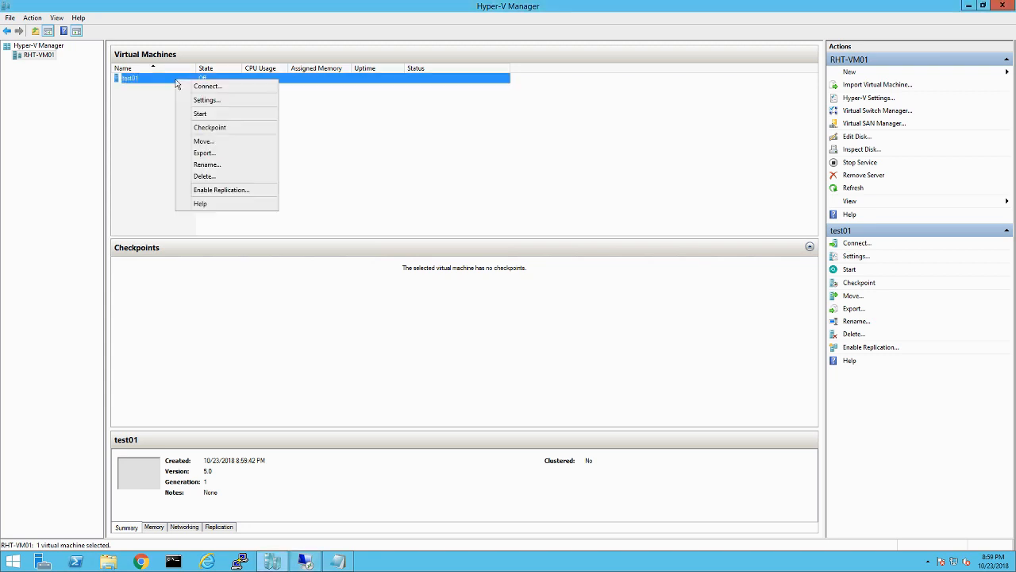
left_click(190, 100)
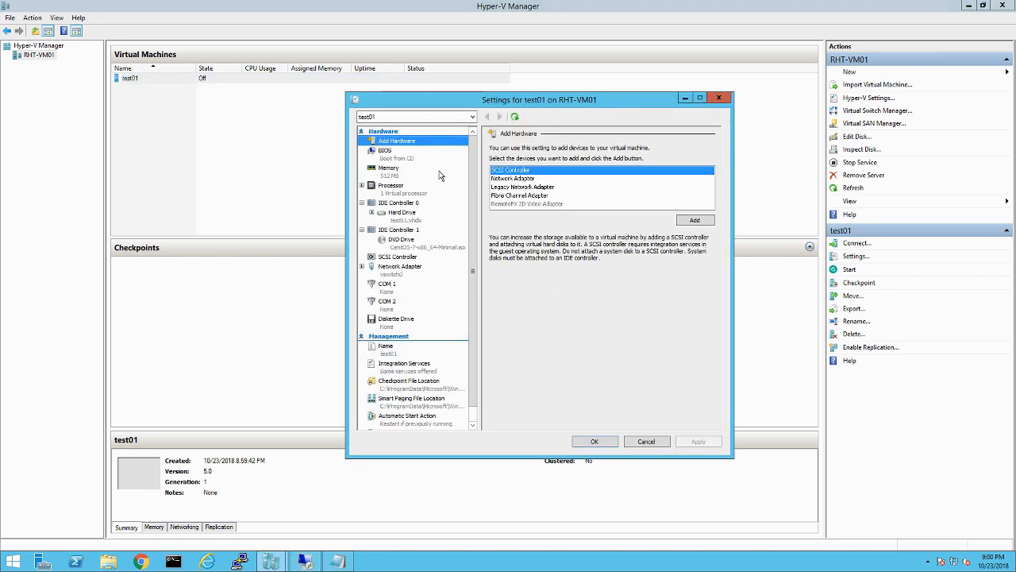
scroll(475, 262, "down", 1)
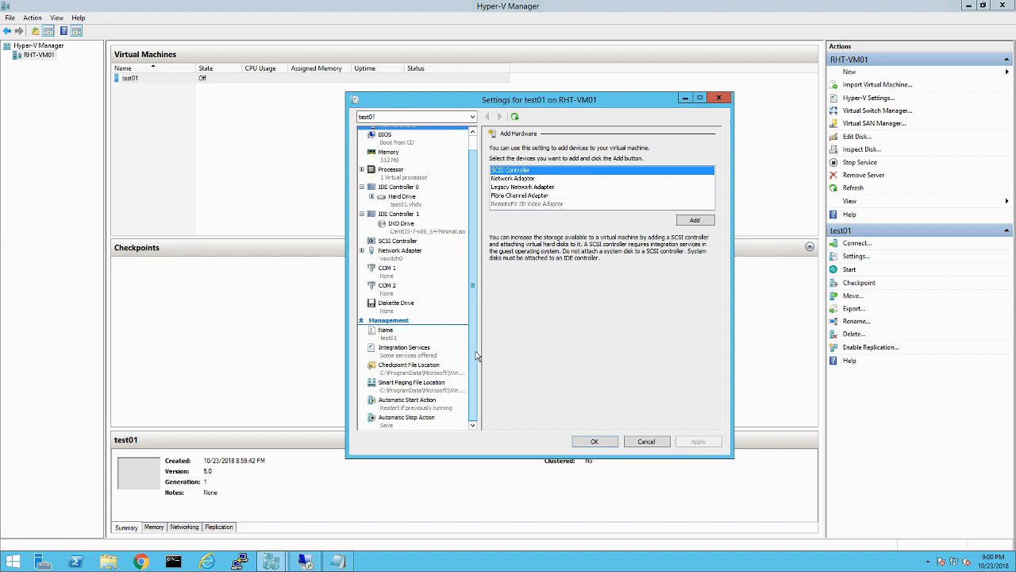
scroll(489, 228, "up", 1)
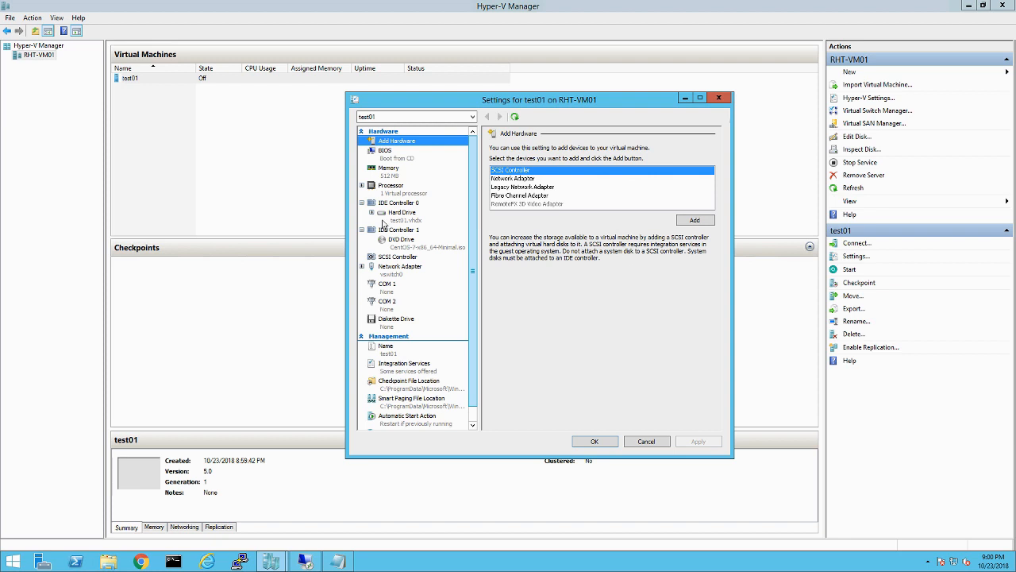
left_click(395, 221)
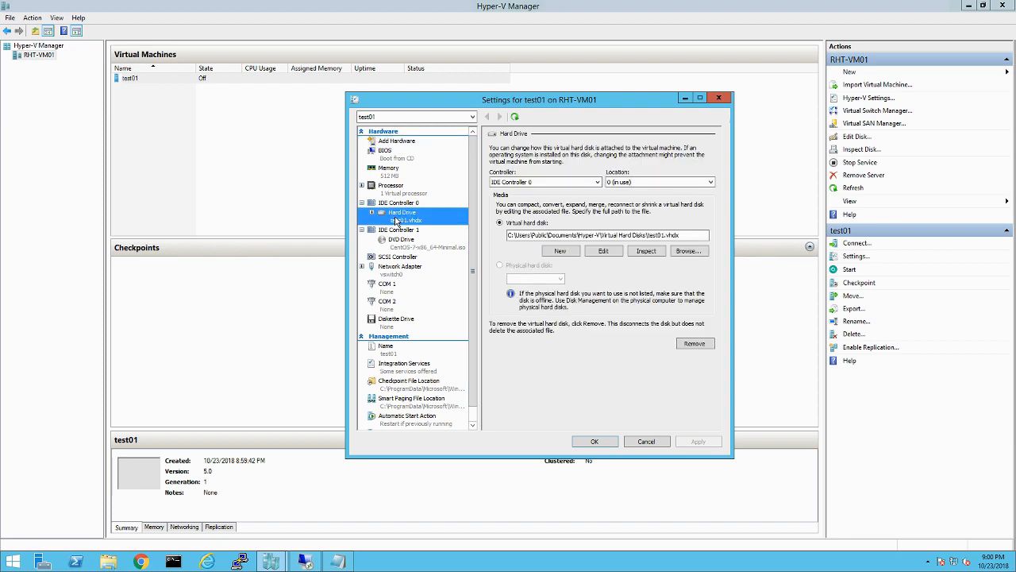
left_click(647, 442)
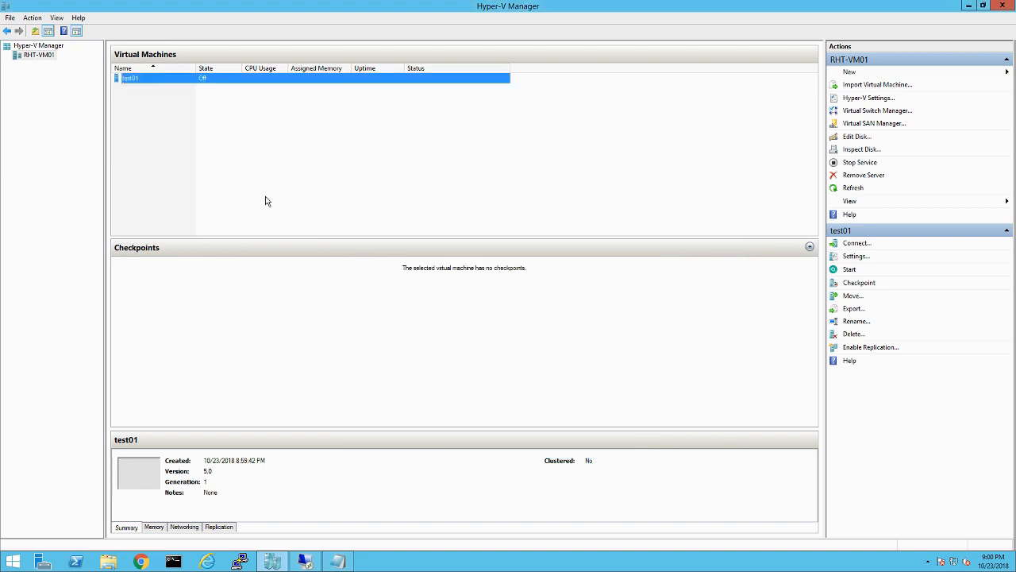
Start virtual machine test01, open its Virtual Machine Connection window, and return to Hyper-V Manager.
right_click(150, 80)
left_click(179, 112)
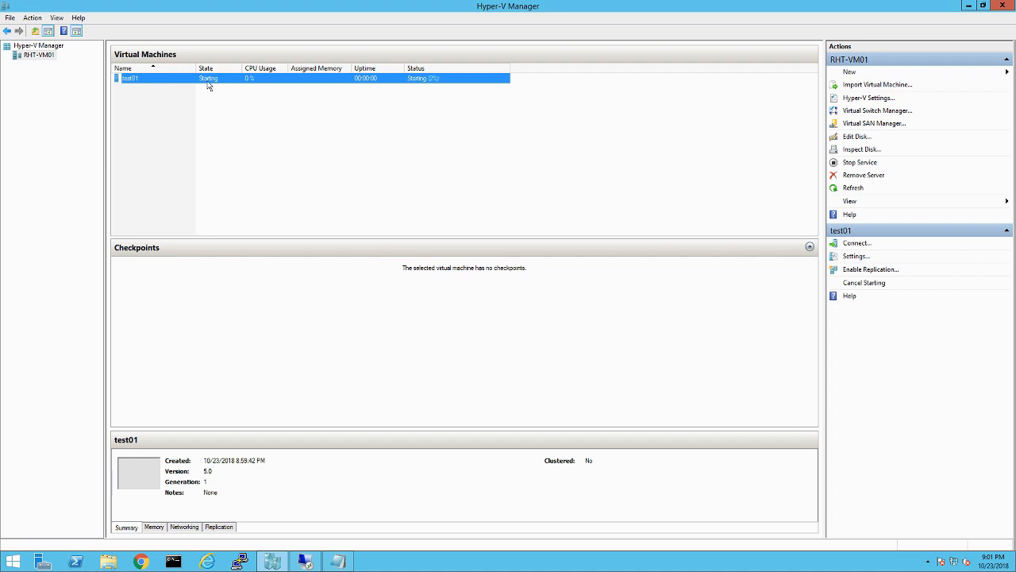
right_click(207, 81)
left_click(213, 85)
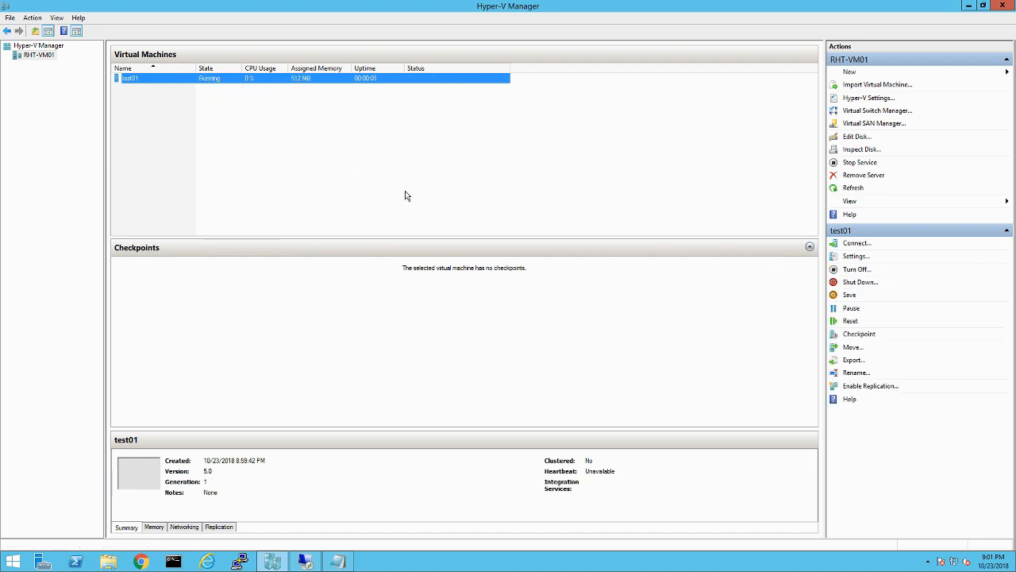
left_click_drag(534, 145, 394, 119)
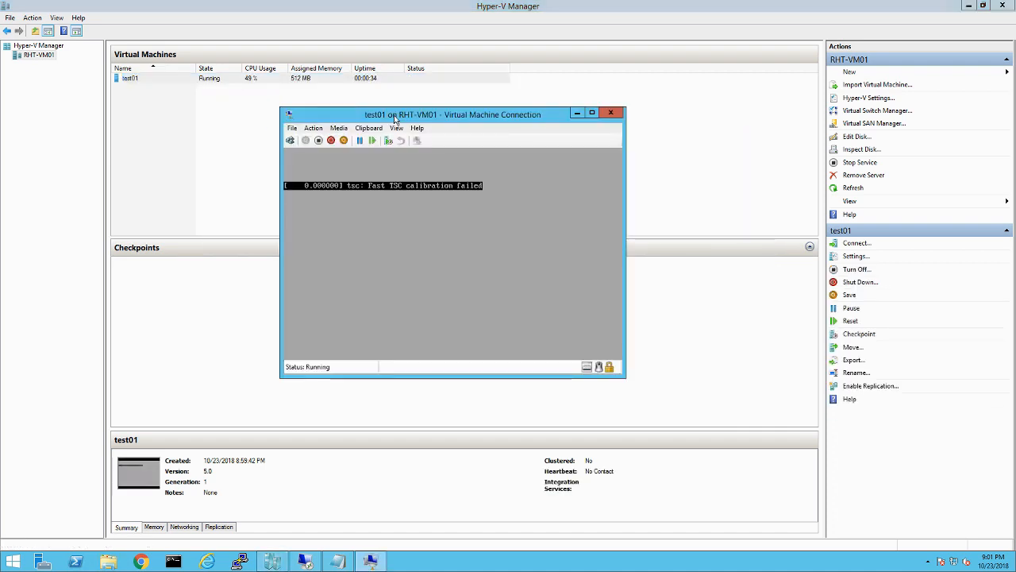
left_click(548, 7)
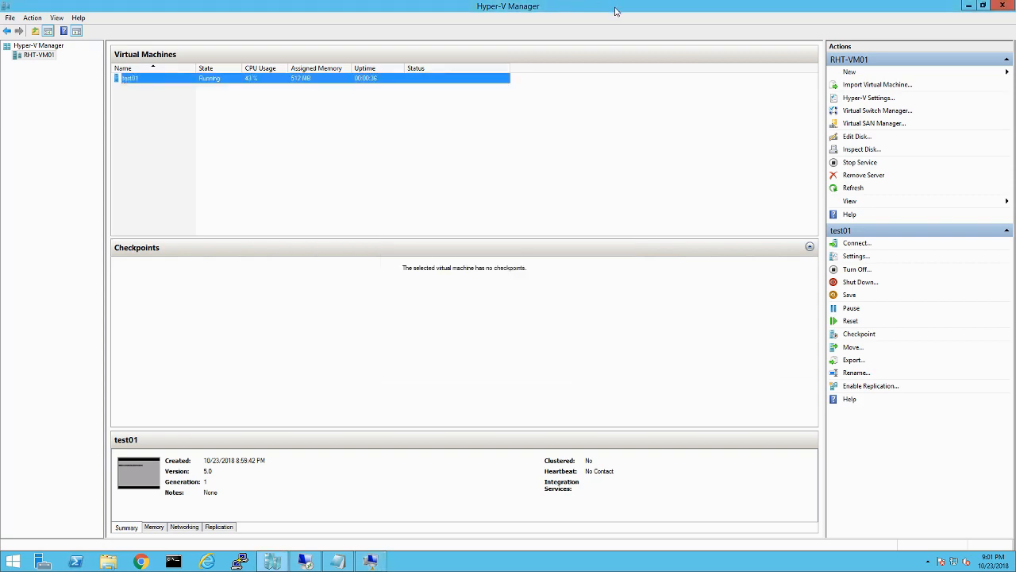